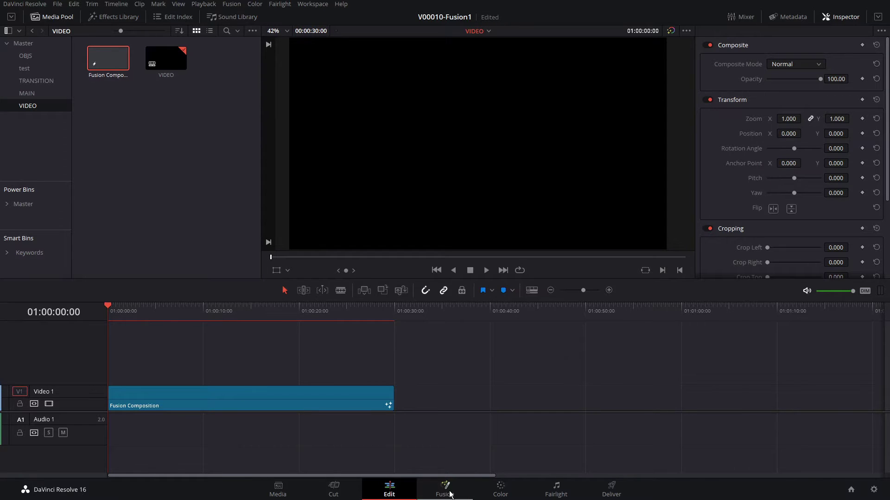
Open the composition on the Fusion page and show the media pool's OBJS bin with enough width to browse its images.
{"action": "left_click", "coordinate": [448, 493]}
{"action": "left_click_drag", "start_coordinate": [248, 309], "coordinate": [448, 338]}
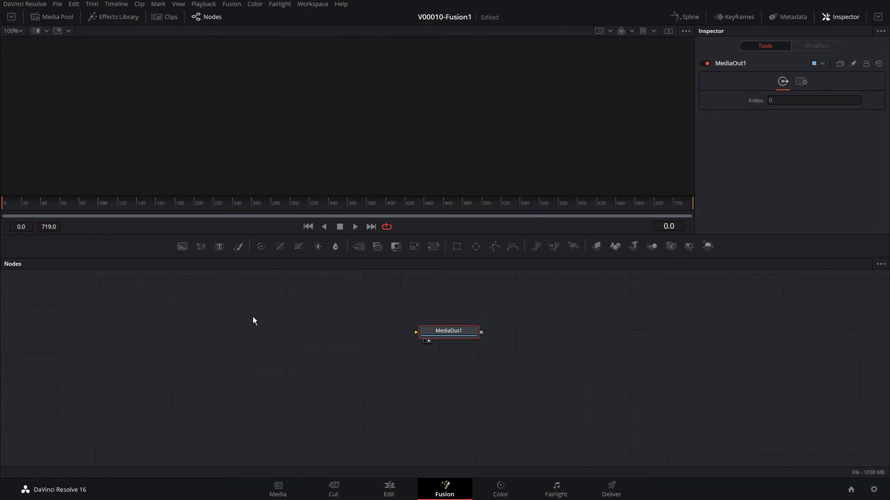
{"action": "left_click", "coordinate": [58, 18]}
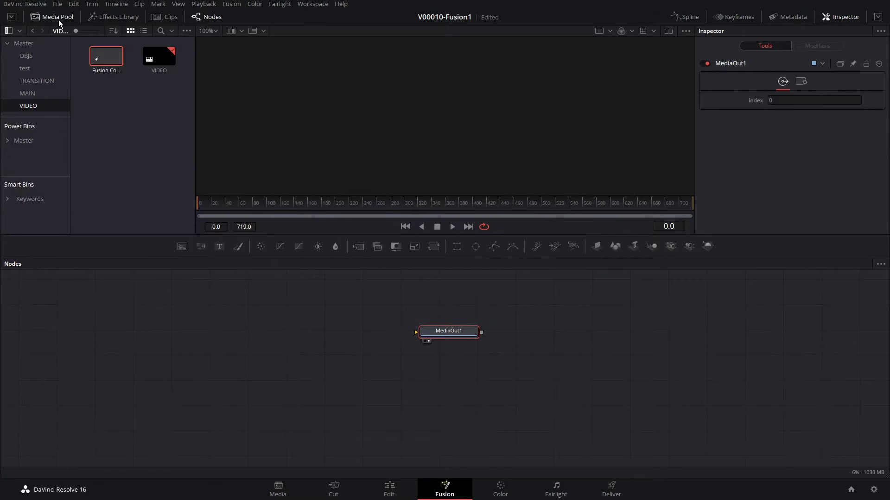
{"action": "left_click", "coordinate": [24, 55]}
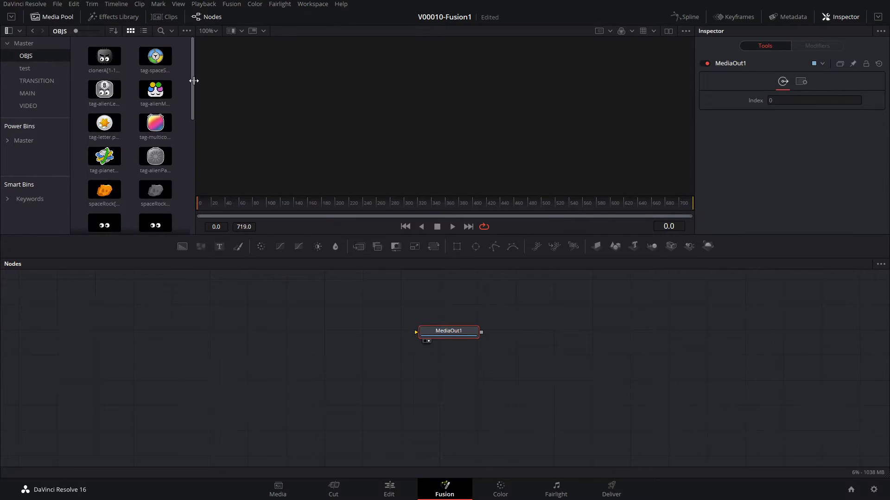
{"action": "left_click_drag", "start_coordinate": [193, 80], "coordinate": [268, 77]}
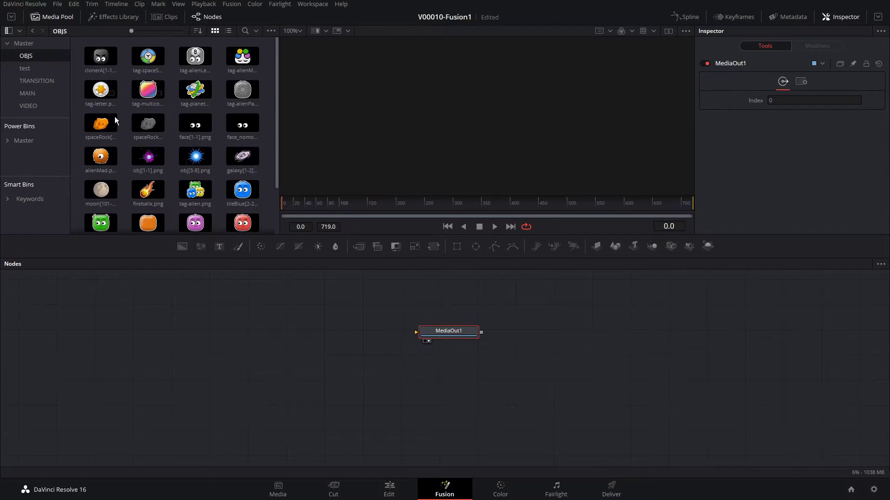
{"action": "scroll", "coordinate": [154, 113], "scroll_direction": "down", "scroll_amount": 1}
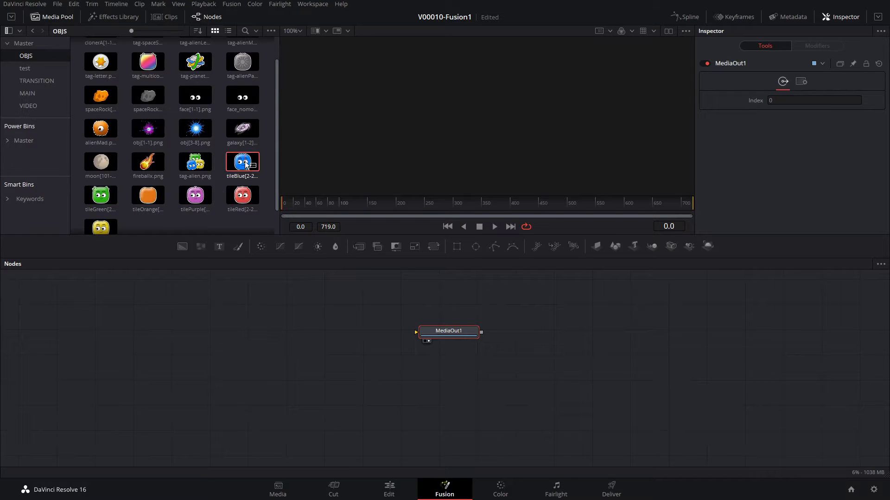
Add the tileBlue[2-2].png image to the node graph and show its node in the viewer.
{"action": "left_click_drag", "start_coordinate": [246, 163], "coordinate": [284, 326]}
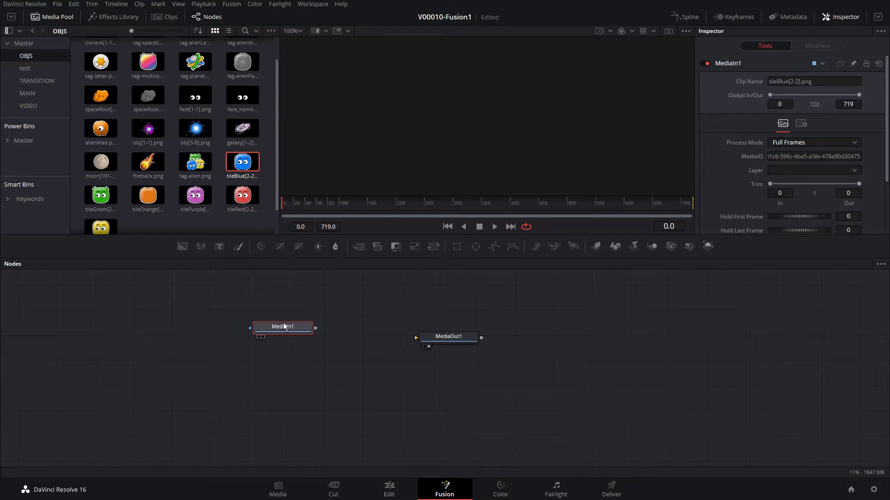
{"action": "key", "text": "1"}
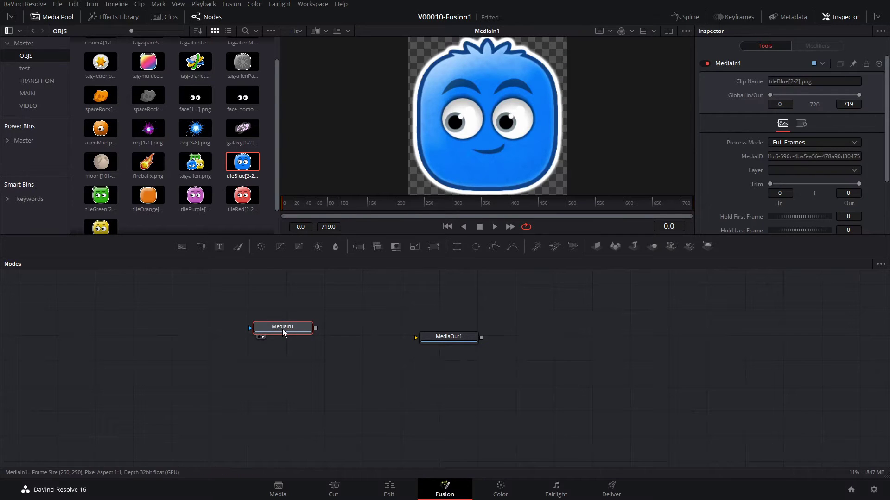
{"action": "left_click_drag", "start_coordinate": [283, 329], "coordinate": [300, 322]}
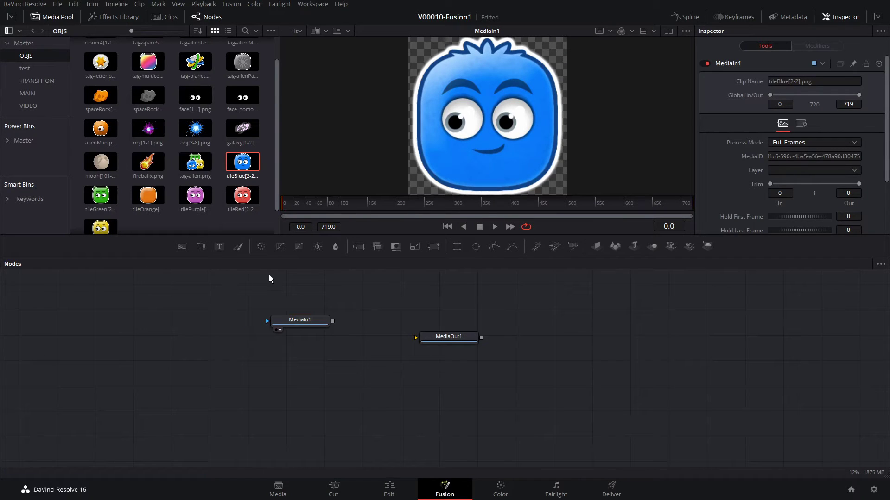
Add a Background node, connect it to MediaOut1, and show MediaOut1 in the viewer.
{"action": "left_click", "coordinate": [181, 247]}
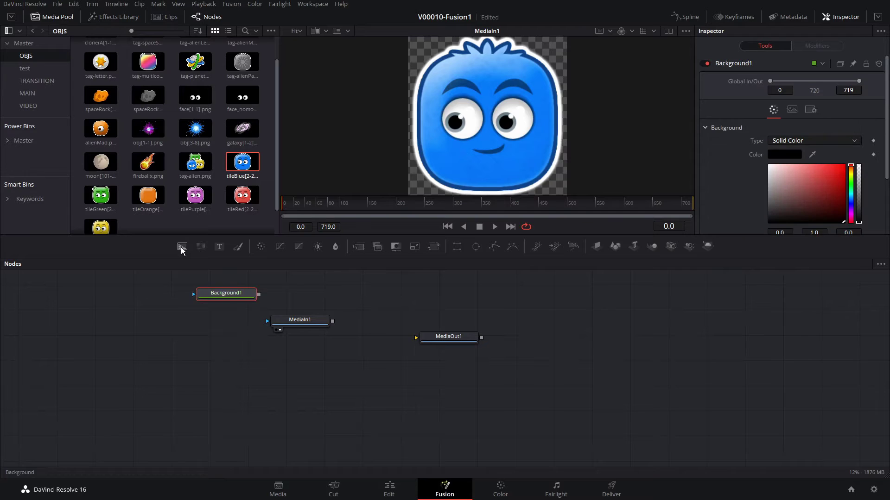
{"action": "left_click_drag", "start_coordinate": [223, 297], "coordinate": [462, 372]}
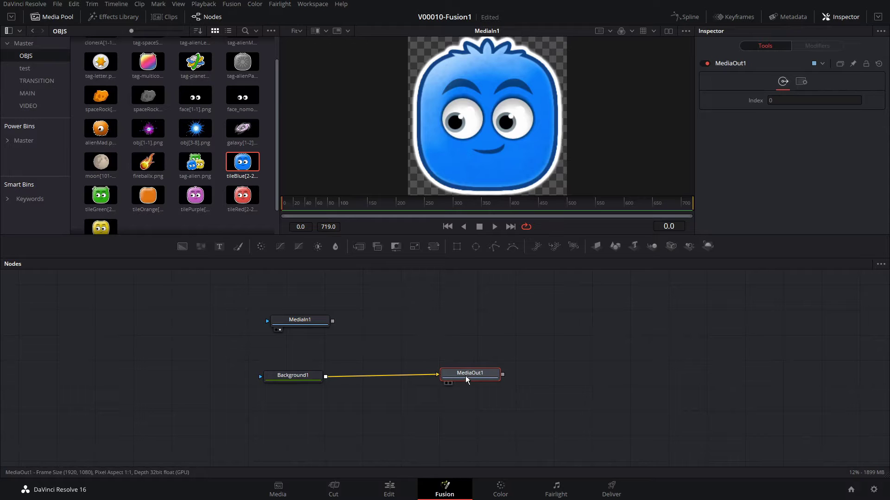
{"action": "key", "text": "1"}
Merge the MediaIn1 image over Background1 by connecting its output to the background's output.
{"action": "left_click_drag", "start_coordinate": [312, 323], "coordinate": [320, 319]}
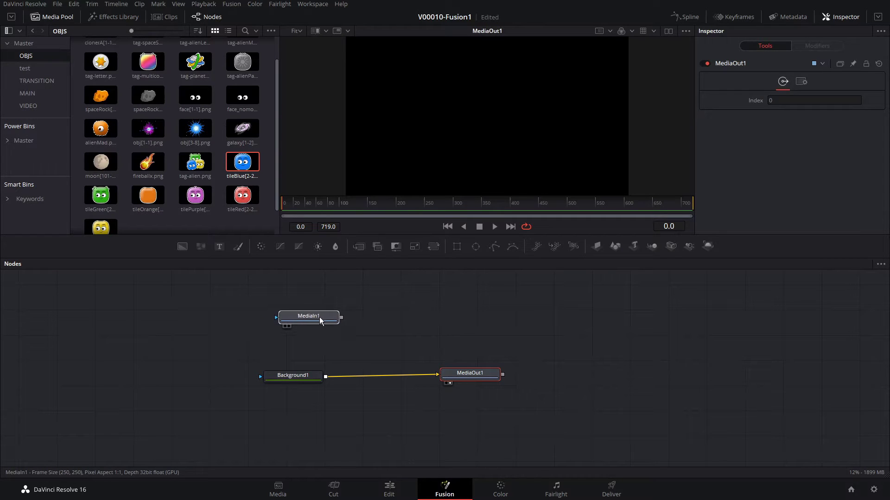
{"action": "left_click", "coordinate": [321, 320]}
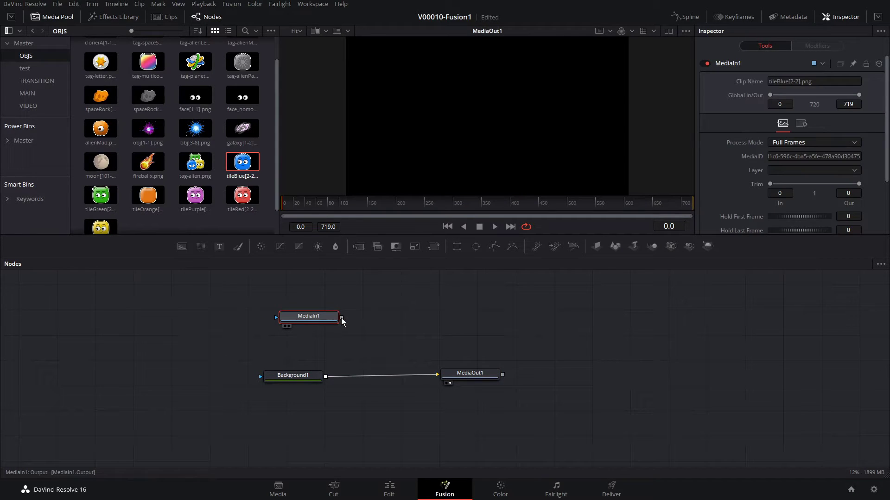
{"action": "left_click_drag", "start_coordinate": [341, 318], "coordinate": [347, 335]}
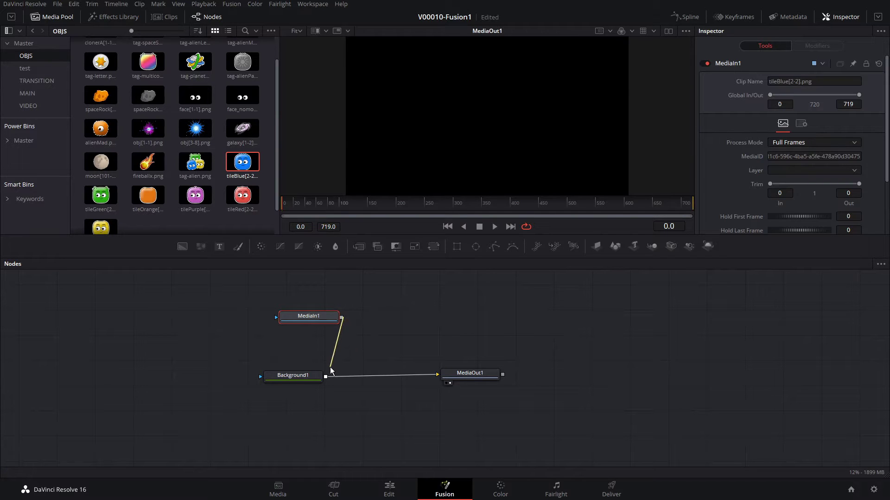
{"action": "left_click_drag", "start_coordinate": [331, 370], "coordinate": [326, 379]}
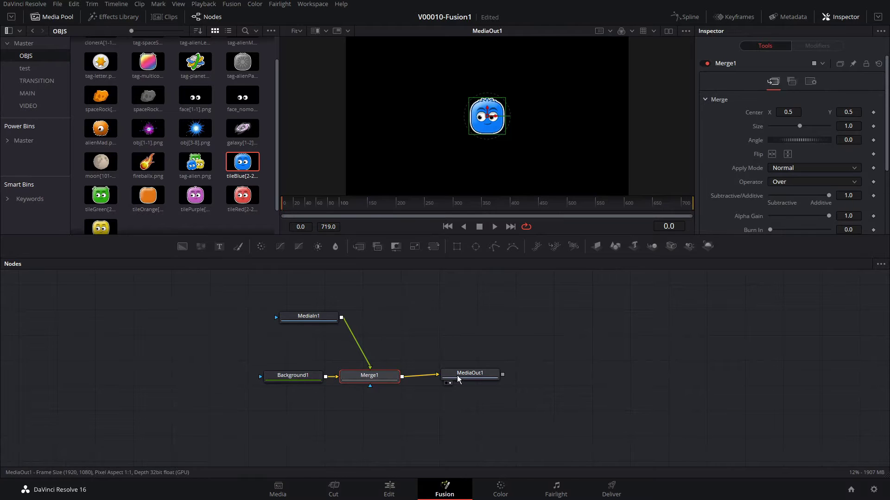
Arrange the nodes with Background1, Merge1 and MediaOut1 in a spaced row and MediaIn1 directly above Merge1.
{"action": "left_click_drag", "start_coordinate": [457, 378], "coordinate": [513, 381]}
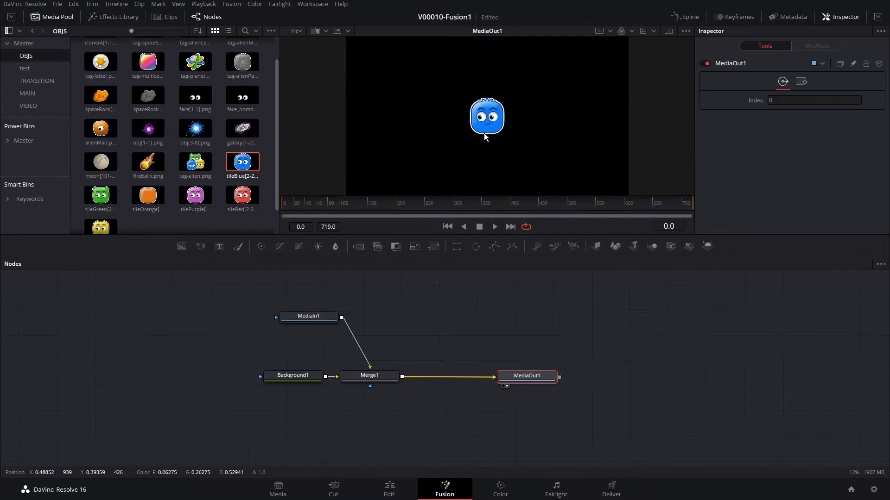
{"action": "left_click_drag", "start_coordinate": [296, 377], "coordinate": [264, 377]}
{"action": "left_click_drag", "start_coordinate": [296, 322], "coordinate": [365, 326]}
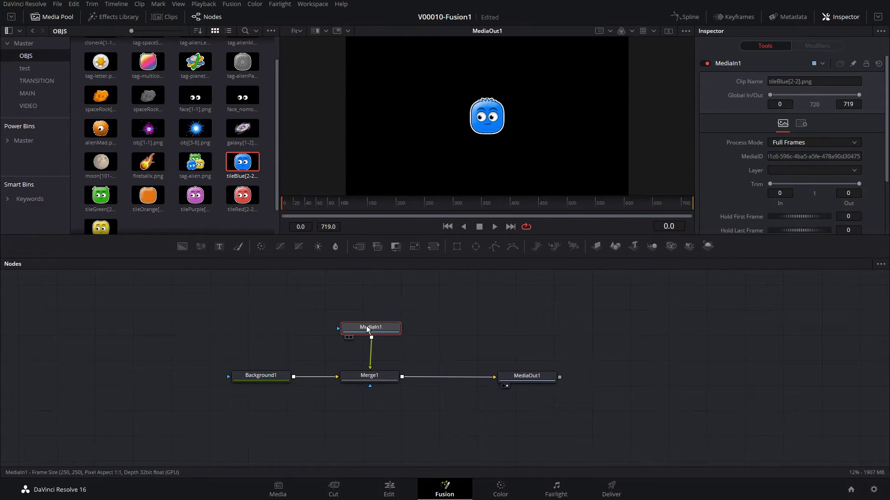
Move the blue tile with Merge1 to the lower-left corner of the frame, centred at about X 0.085, Y 0.138.
{"action": "left_click", "coordinate": [372, 380]}
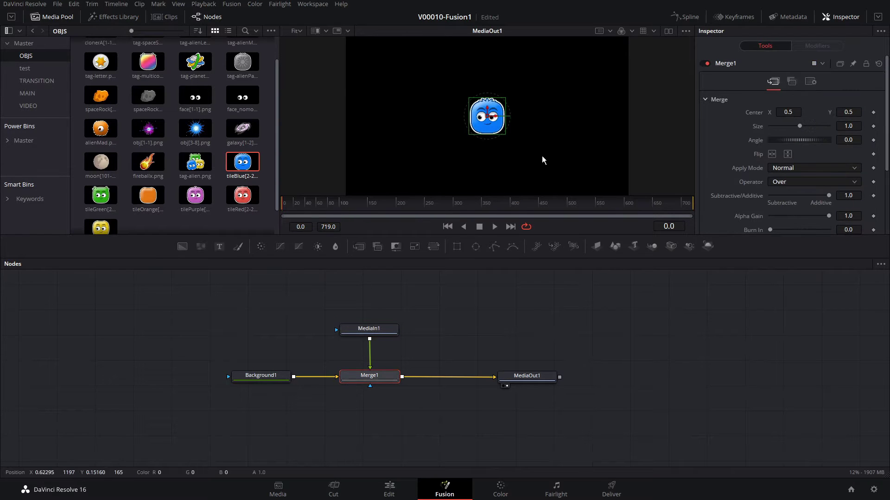
{"action": "left_click_drag", "start_coordinate": [479, 130], "coordinate": [370, 177]}
{"action": "left_click", "coordinate": [292, 206]}
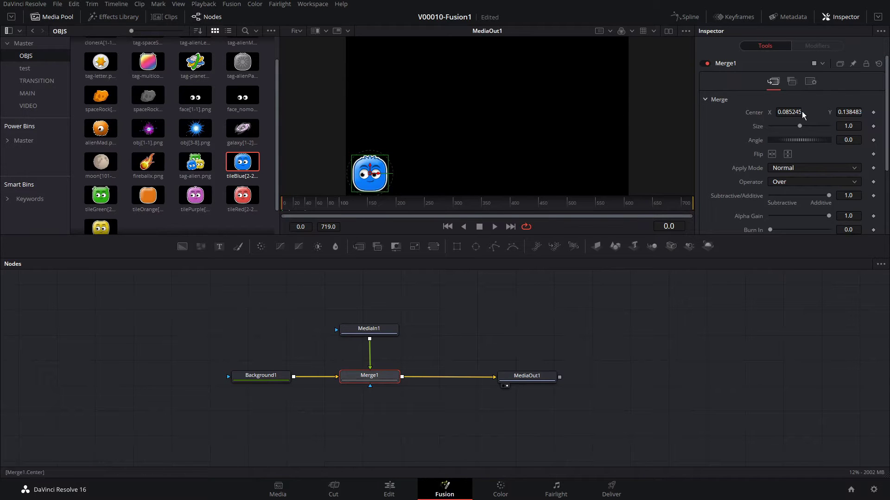
Keyframe Merge1's Center at frame 0, and at frame 60 move the tile to the frame's upper right, about X 0.9, Y 0.76.
{"action": "left_click", "coordinate": [877, 18]}
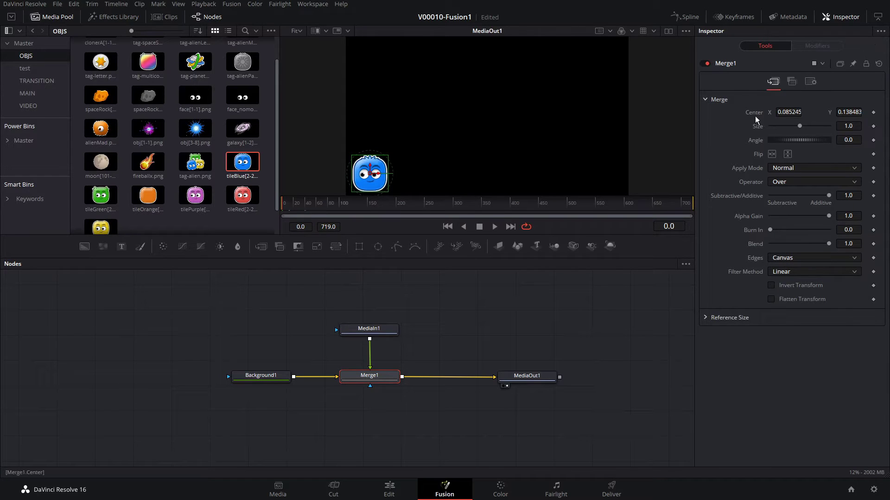
{"action": "left_click", "coordinate": [873, 114]}
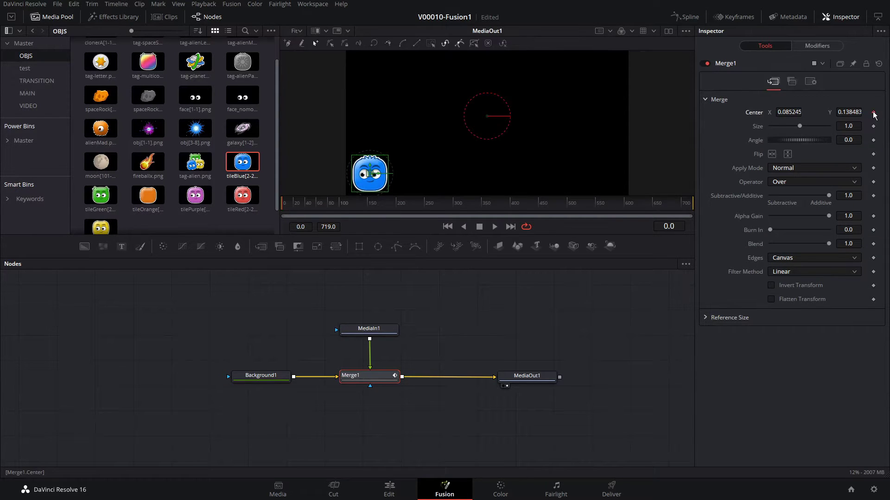
{"action": "left_click", "coordinate": [315, 208]}
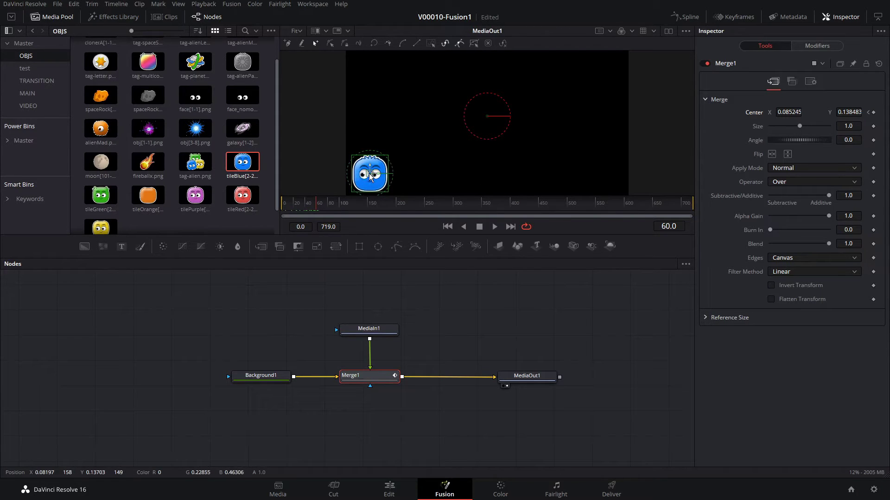
{"action": "left_click_drag", "start_coordinate": [371, 175], "coordinate": [601, 76]}
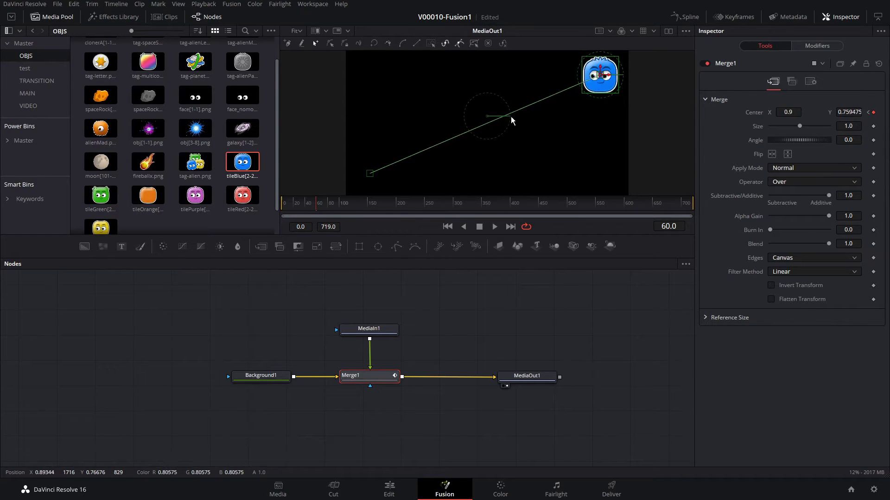
Play the tile's straight diagonal motion from frame 0, and scrub back to frame 24.
{"action": "left_click_drag", "start_coordinate": [300, 205], "coordinate": [267, 203]}
{"action": "key", "text": "space"}
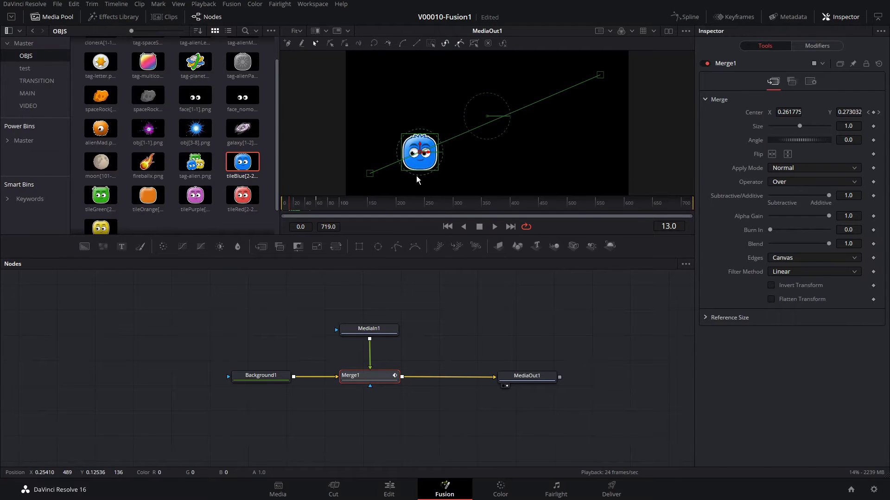
{"action": "left_click_drag", "start_coordinate": [304, 204], "coordinate": [297, 205]}
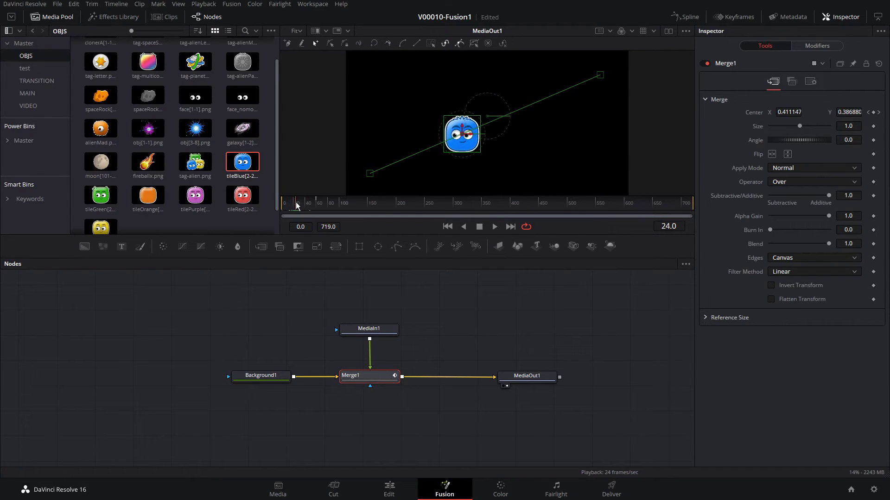
Bend the straight motion path into an S-curve using the direction handles of its start and end points.
{"action": "left_click", "coordinate": [370, 176]}
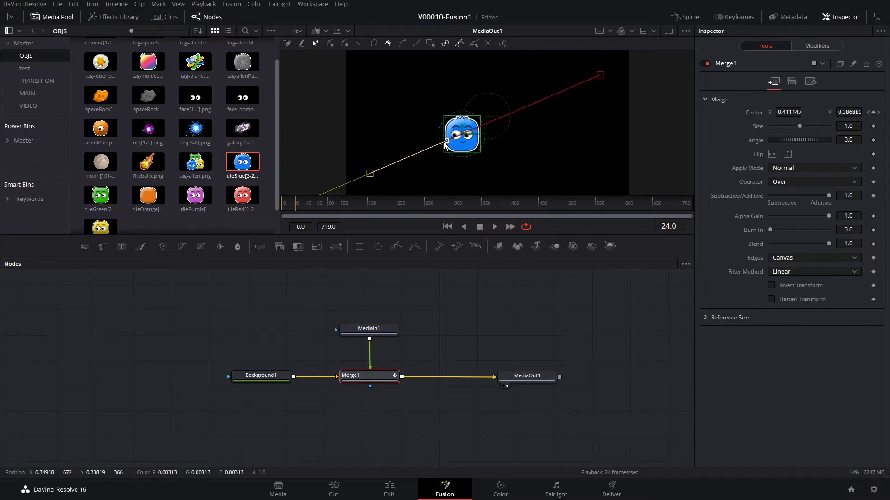
{"action": "left_click_drag", "start_coordinate": [444, 145], "coordinate": [495, 184]}
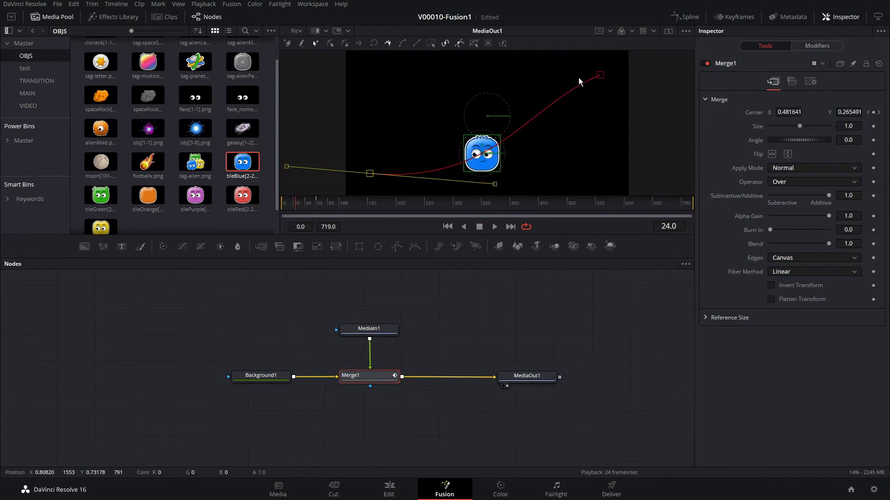
{"action": "left_click", "coordinate": [599, 76]}
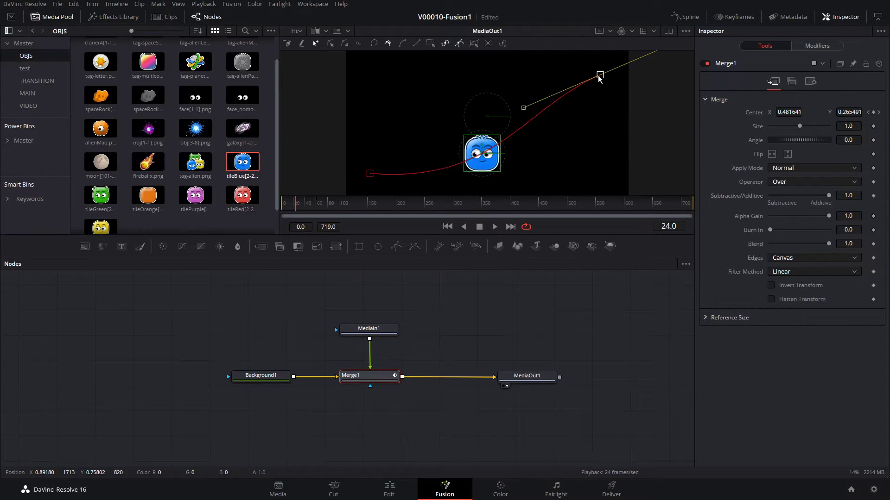
{"action": "left_click_drag", "start_coordinate": [523, 109], "coordinate": [453, 71]}
Play the tile's motion along the S-curve from frame 0, and scrub back to frame 27.
{"action": "left_click_drag", "start_coordinate": [295, 204], "coordinate": [269, 202]}
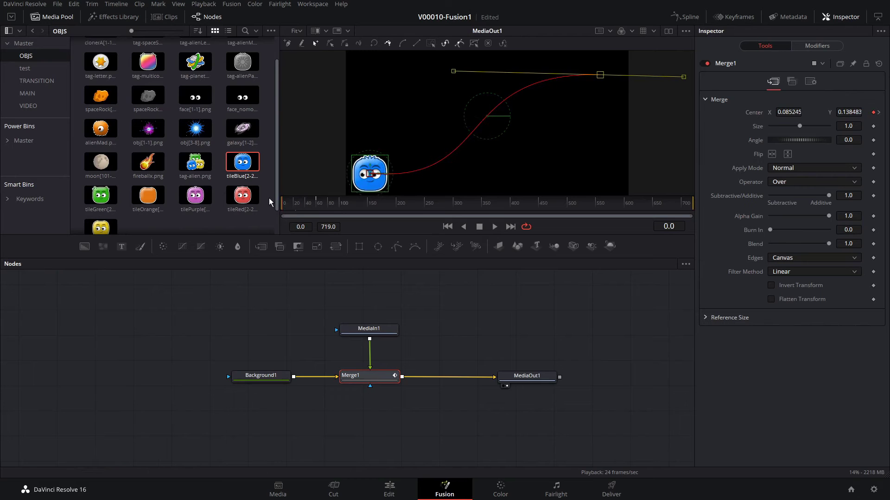
{"action": "key", "text": "space"}
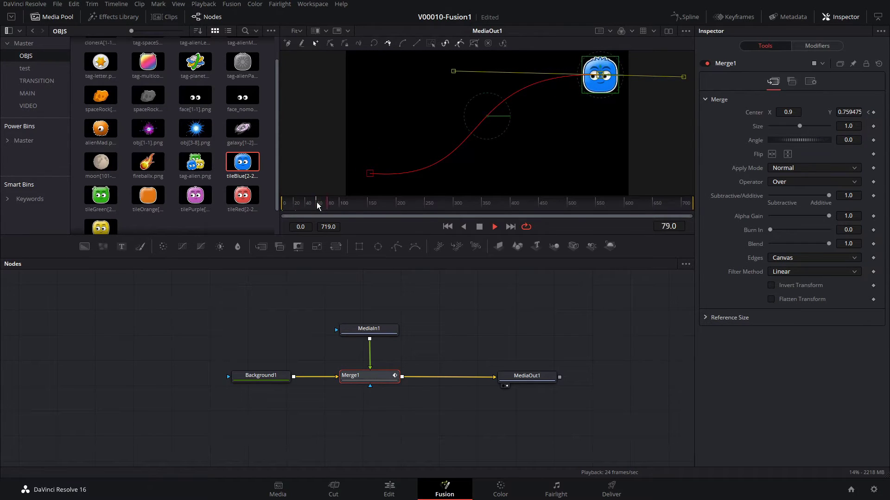
{"action": "left_click_drag", "start_coordinate": [302, 204], "coordinate": [297, 205]}
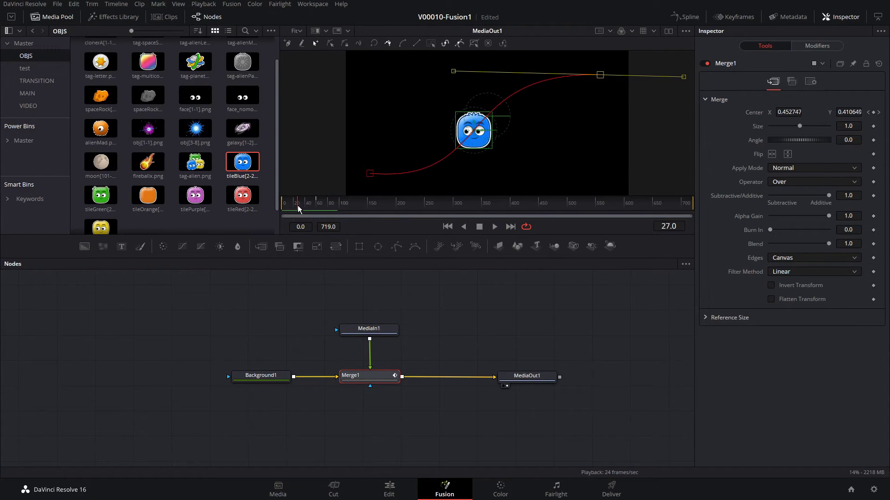
Add two points to the motion path, pulling one out to the upper left and the other to the lower right.
{"action": "left_click", "coordinate": [514, 94]}
{"action": "left_click_drag", "start_coordinate": [532, 83], "coordinate": [439, 83]}
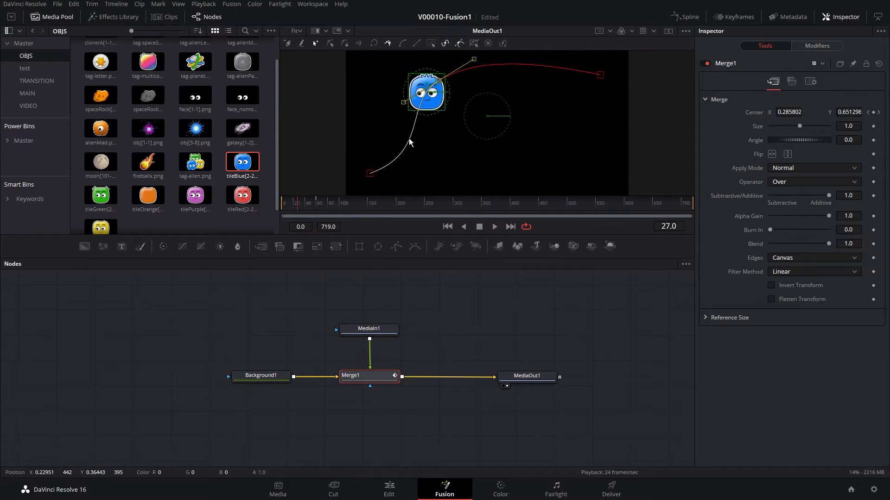
{"action": "left_click_drag", "start_coordinate": [409, 142], "coordinate": [539, 154]}
Play the tile's motion along the path with the two added points from frame 0.
{"action": "left_click", "coordinate": [329, 209]}
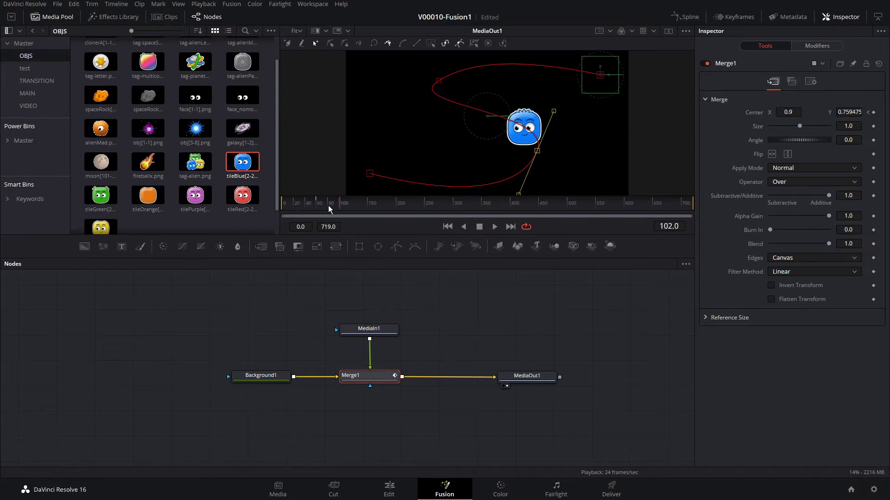
{"action": "left_click_drag", "start_coordinate": [329, 209], "coordinate": [278, 207]}
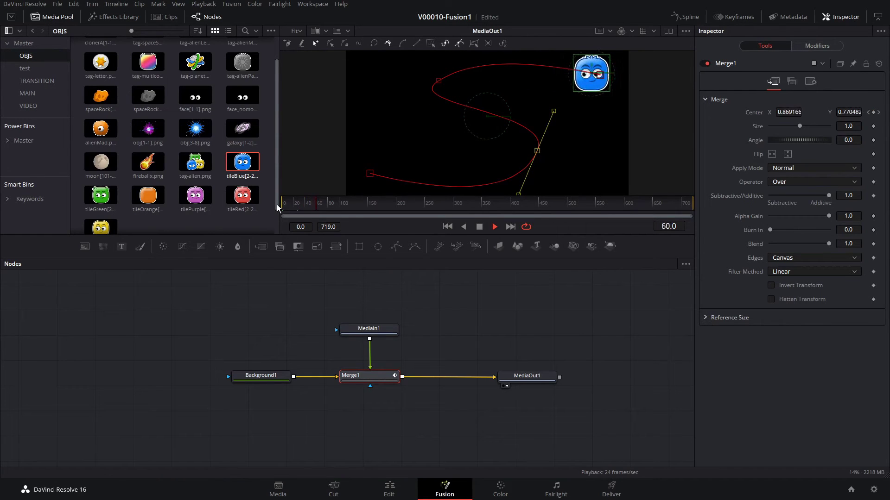
{"action": "key", "text": "space"}
Reshape the motion path into a loop by rotating the upper-left point's handle and repositioning both middle points.
{"action": "left_click", "coordinate": [439, 82]}
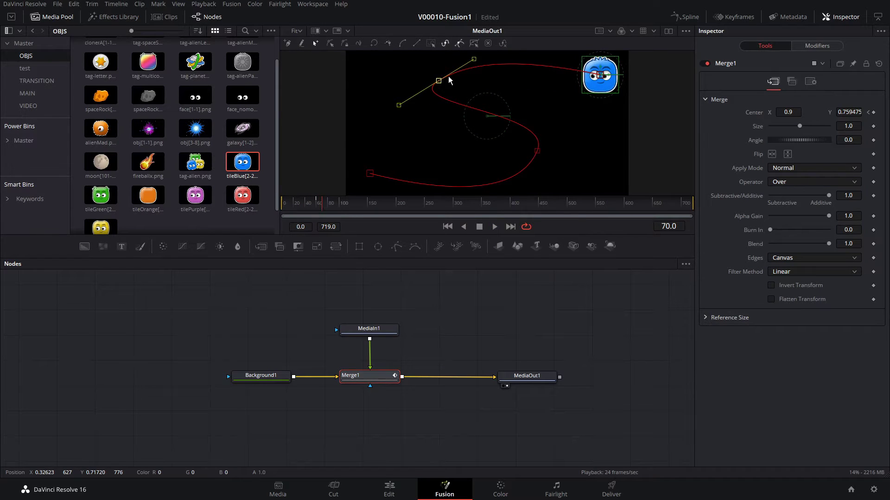
{"action": "left_click_drag", "start_coordinate": [474, 60], "coordinate": [431, 130]}
{"action": "left_click_drag", "start_coordinate": [438, 82], "coordinate": [419, 111]}
{"action": "left_click_drag", "start_coordinate": [533, 154], "coordinate": [522, 153]}
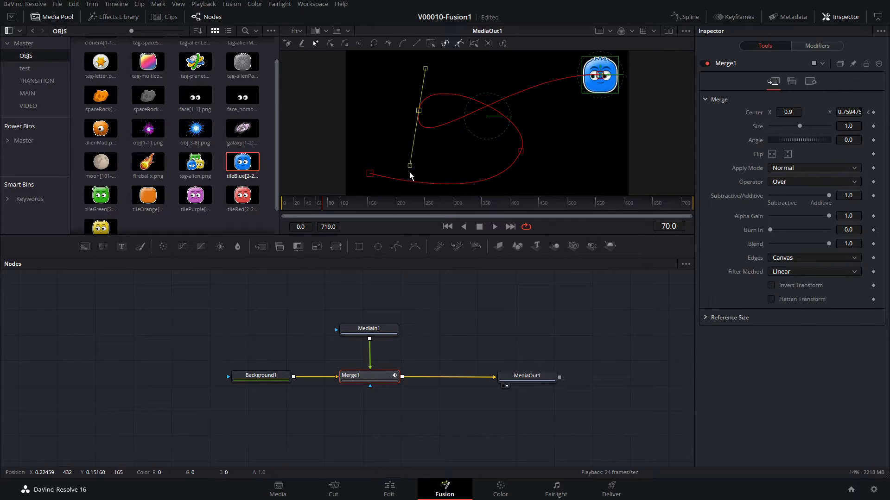
Extend the upper-left path point's lower handle downward, nudge the point outward, and play the tile's motion from frame 0.
{"action": "left_click_drag", "start_coordinate": [409, 166], "coordinate": [399, 200]}
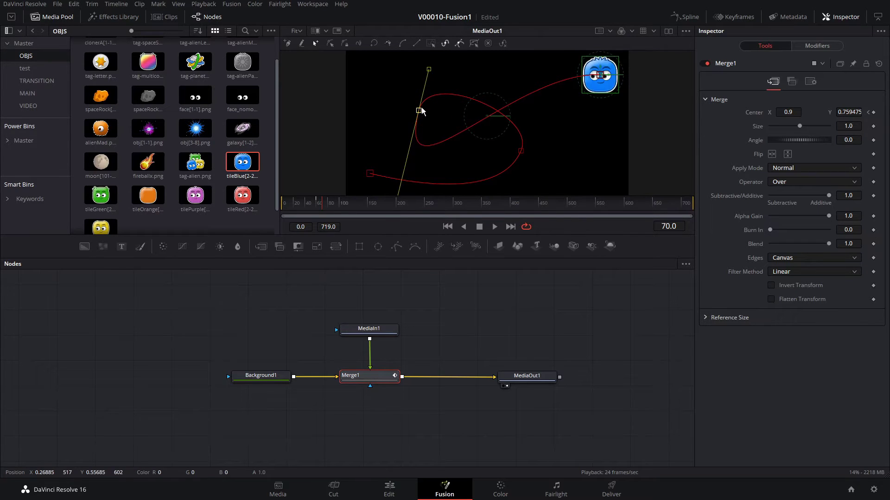
{"action": "left_click_drag", "start_coordinate": [419, 110], "coordinate": [414, 107]}
{"action": "left_click_drag", "start_coordinate": [324, 202], "coordinate": [256, 210]}
{"action": "key", "text": "space"}
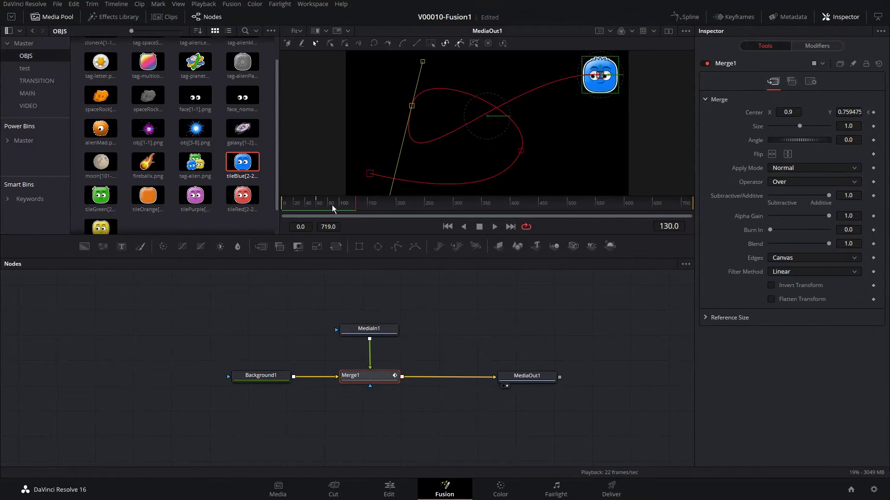
{"action": "left_click_drag", "start_coordinate": [332, 205], "coordinate": [305, 204]}
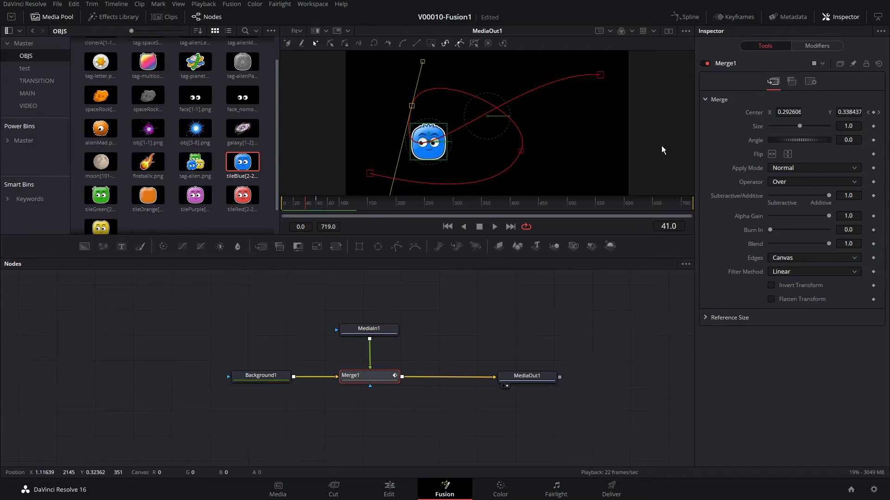
Open the spline editor, widen it, and display Merge1's path displacement curve fitted to the graph.
{"action": "left_click", "coordinate": [687, 17]}
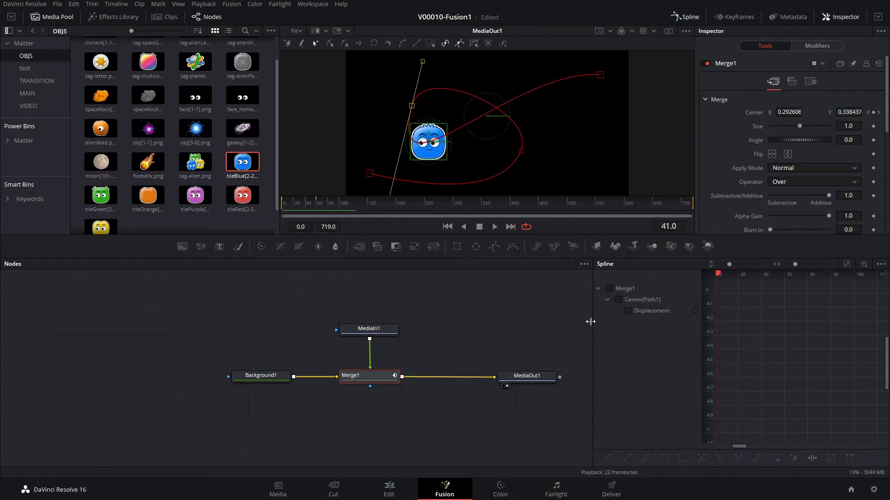
{"action": "left_click_drag", "start_coordinate": [590, 321], "coordinate": [454, 304]}
{"action": "left_click_drag", "start_coordinate": [402, 366], "coordinate": [265, 347]}
{"action": "left_click", "coordinate": [469, 289]}
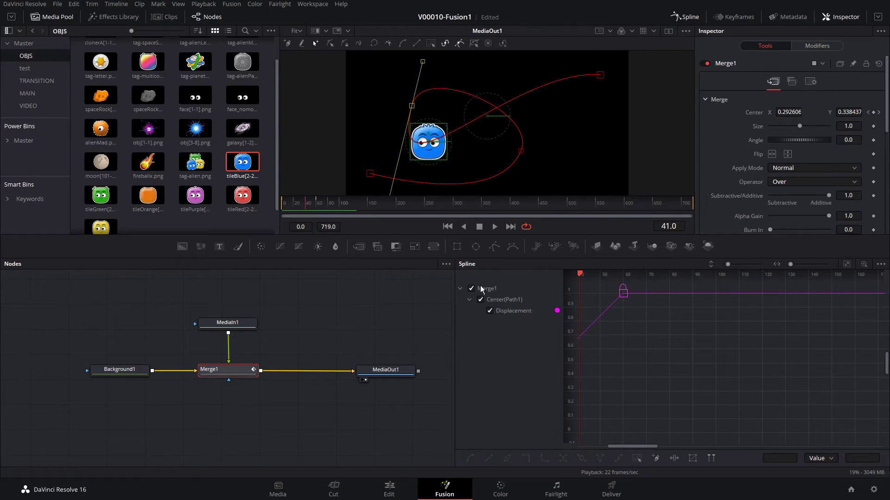
{"action": "left_click", "coordinate": [846, 265]}
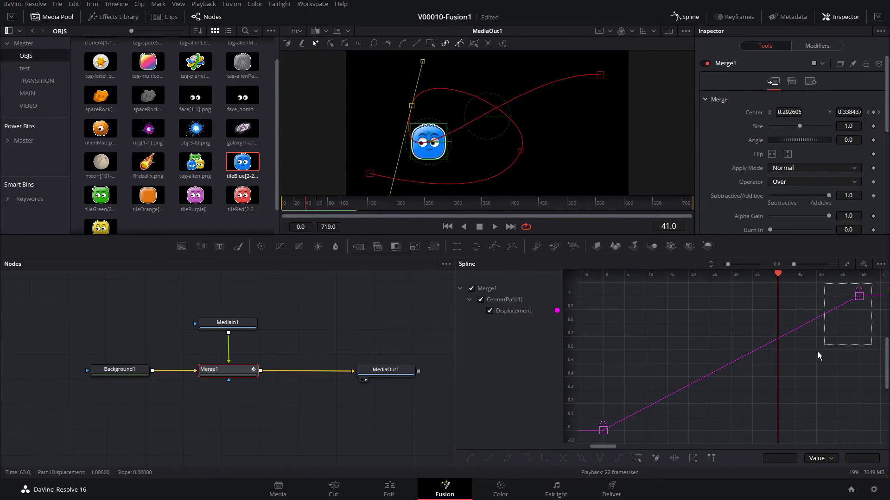
Time-stretch both displacement keyframes so the motion ends at about frame 29, and play the faster motion.
{"action": "left_click_drag", "start_coordinate": [818, 351], "coordinate": [584, 443]}
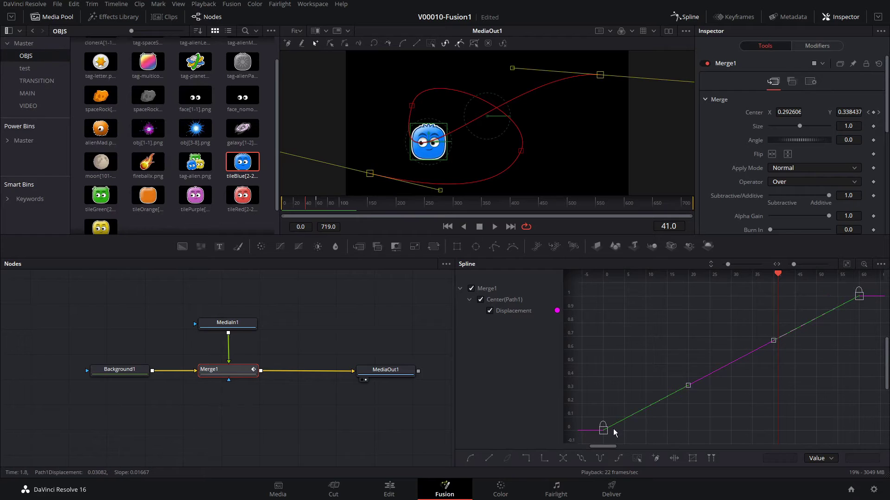
{"action": "left_click", "coordinate": [673, 459]}
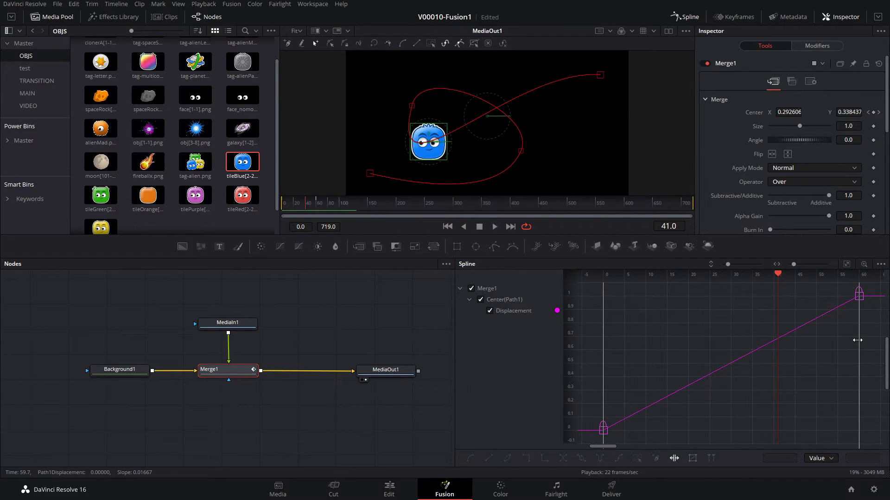
{"action": "left_click_drag", "start_coordinate": [857, 340], "coordinate": [741, 341]}
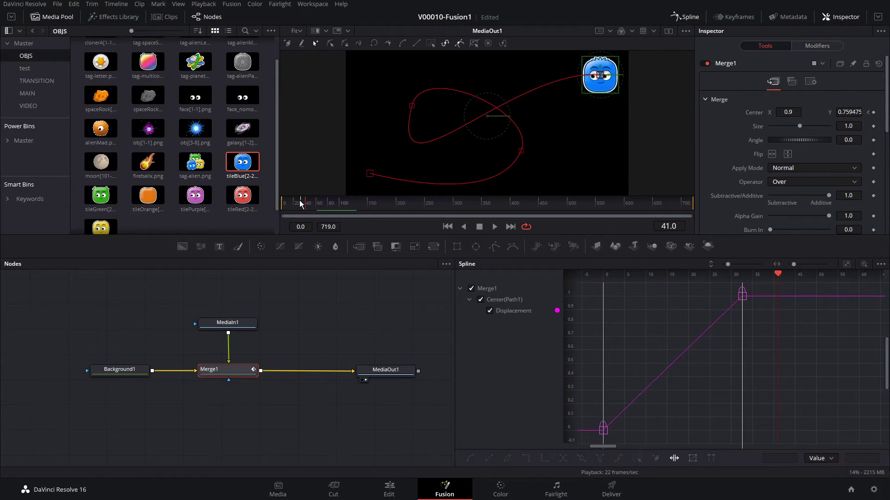
{"action": "left_click_drag", "start_coordinate": [745, 338], "coordinate": [725, 345]}
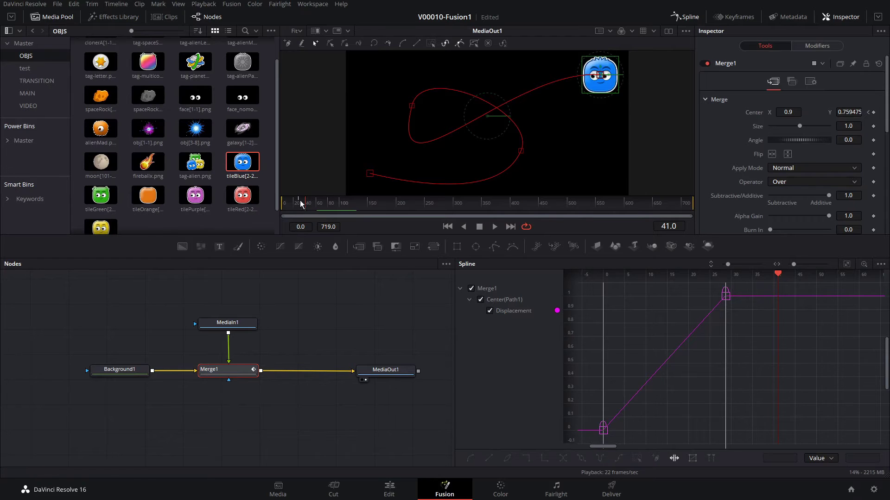
{"action": "key", "text": "space"}
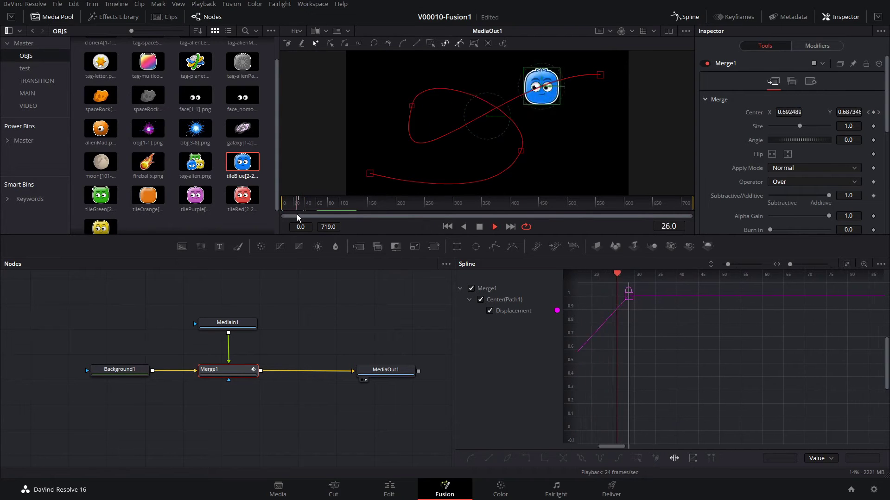
{"action": "key", "text": "space"}
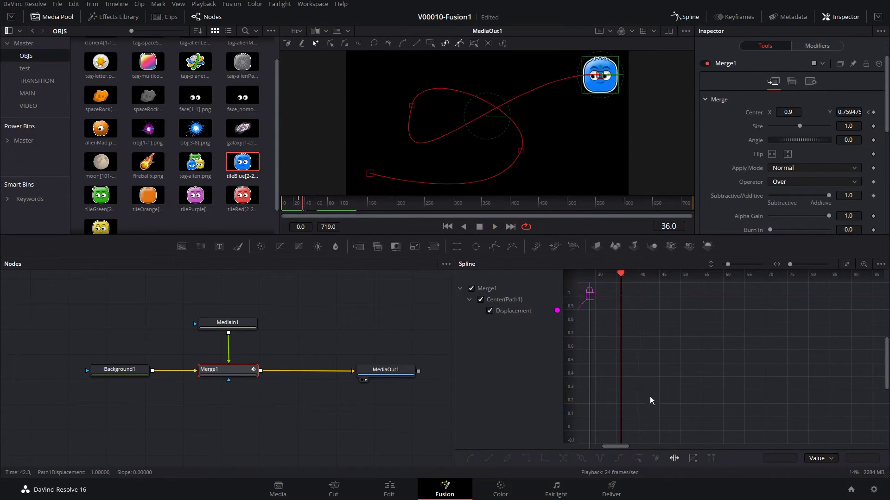
Shorten the displacement animation so it ends at about frame 11, and play it from frame 0.
{"action": "scroll", "coordinate": [649, 399], "scroll_direction": "left", "scroll_amount": 5}
{"action": "left_click_drag", "start_coordinate": [739, 378], "coordinate": [667, 381]}
{"action": "left_click", "coordinate": [283, 207]}
{"action": "key", "text": "space"}
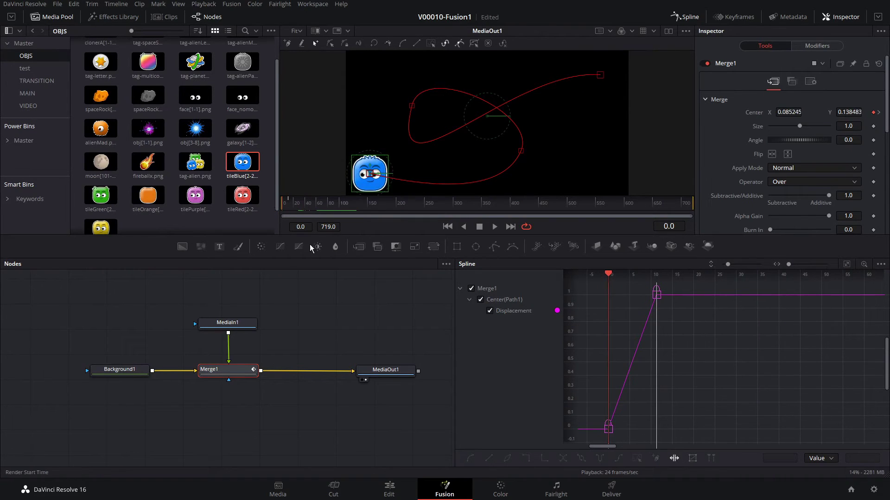
{"action": "key", "text": "space"}
Stretch the displacement animation so it ends at about frame 47, and turn off time stretching.
{"action": "scroll", "coordinate": [613, 344], "scroll_direction": "left", "scroll_amount": 5}
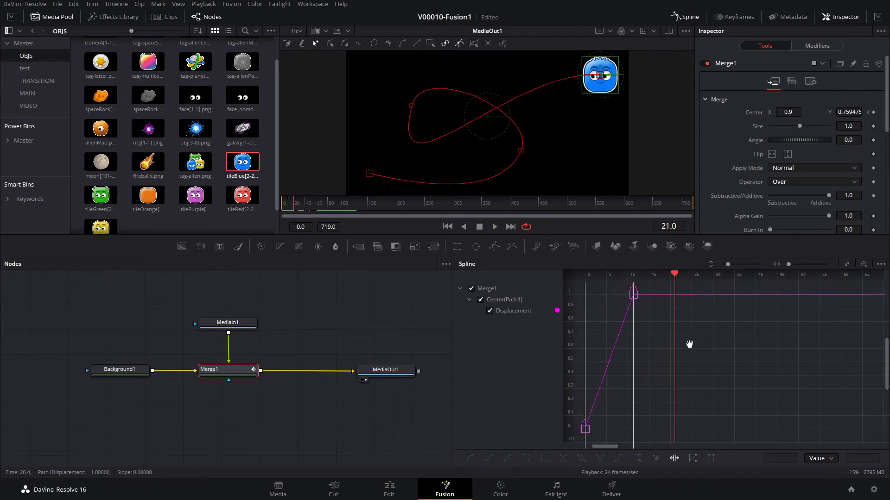
{"action": "left_click_drag", "start_coordinate": [695, 356], "coordinate": [844, 357]}
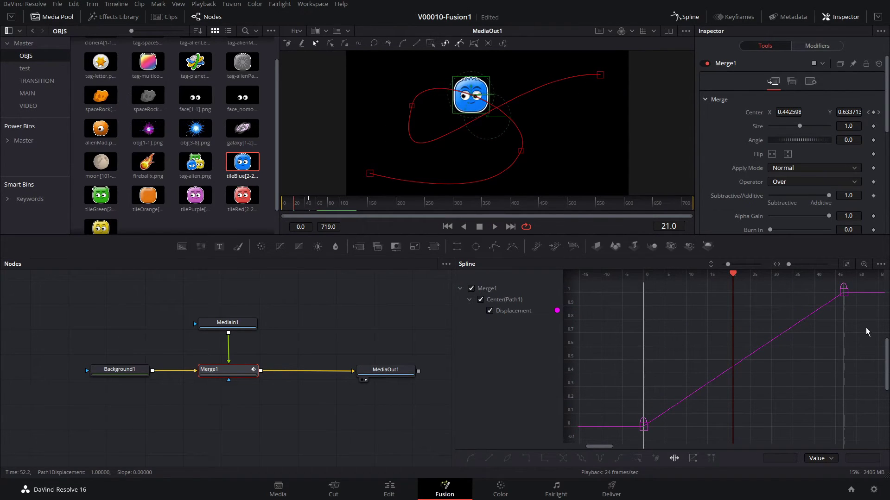
{"action": "left_click", "coordinate": [675, 455]}
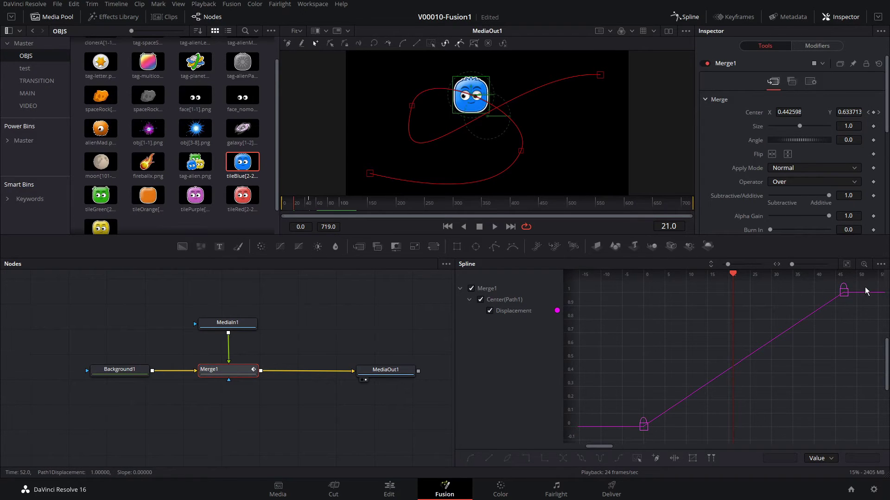
Smooth both displacement keyframes so the tile eases out of the start and into the end.
{"action": "left_click_drag", "start_coordinate": [865, 283], "coordinate": [611, 438]}
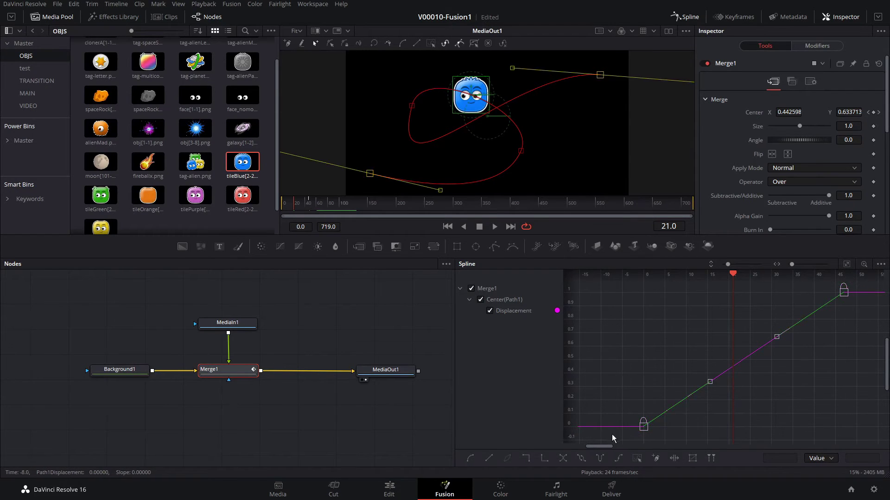
{"action": "left_click", "coordinate": [614, 432]}
{"action": "left_click_drag", "start_coordinate": [855, 286], "coordinate": [642, 441]}
{"action": "left_click", "coordinate": [470, 460]}
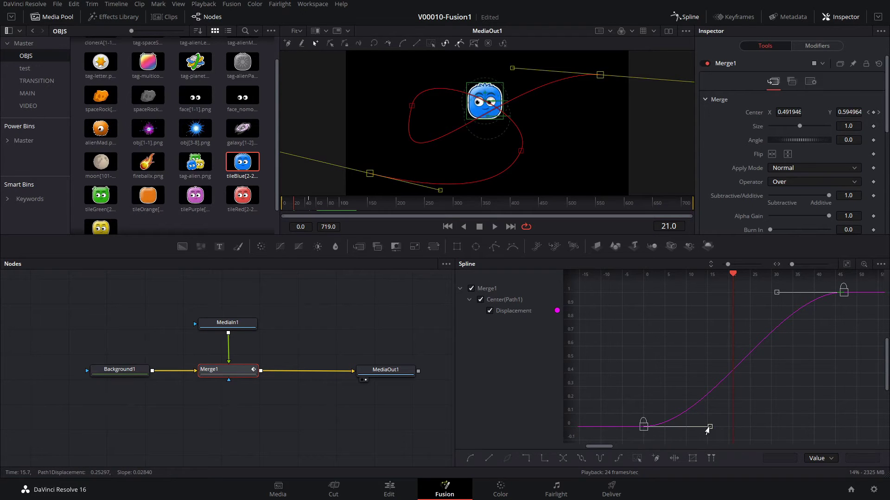
Lengthen the easing handles of both displacement keyframes toward the middle of the curve, and play the motion from frame 0.
{"action": "left_click_drag", "start_coordinate": [709, 426], "coordinate": [735, 427]}
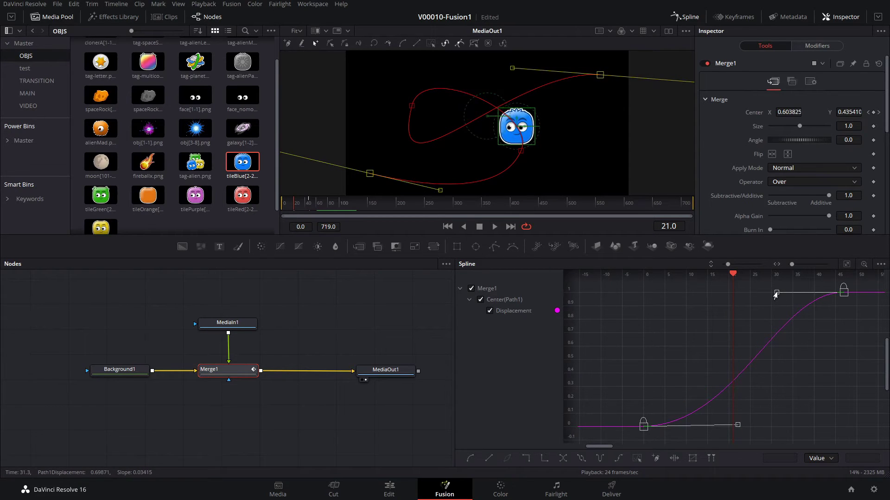
{"action": "left_click_drag", "start_coordinate": [776, 295], "coordinate": [757, 293]}
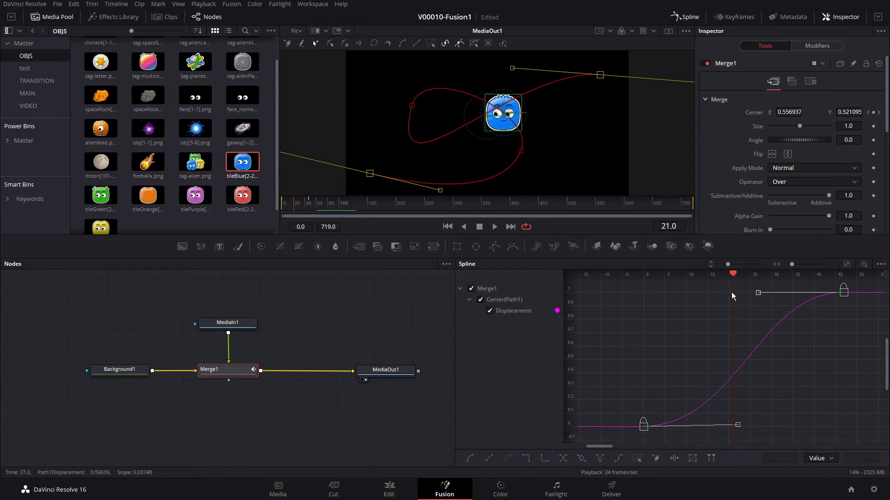
{"action": "left_click_drag", "start_coordinate": [389, 205], "coordinate": [271, 202]}
{"action": "key", "text": "space"}
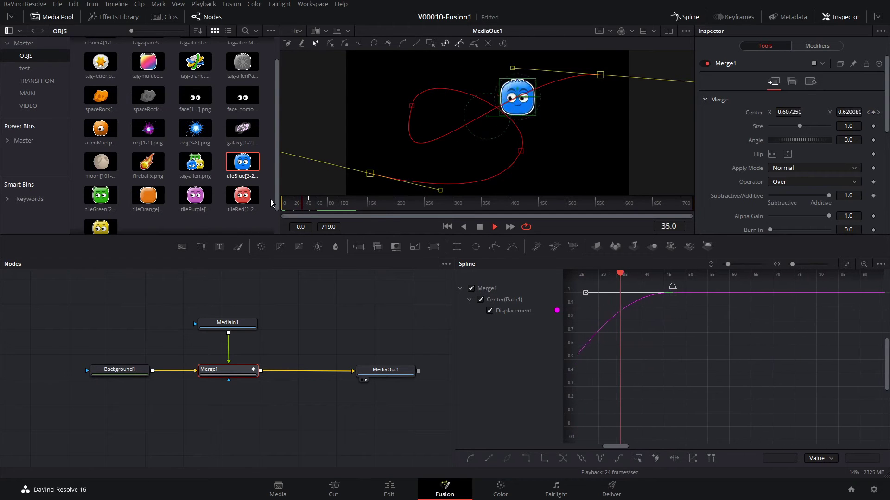
{"action": "key", "text": "space"}
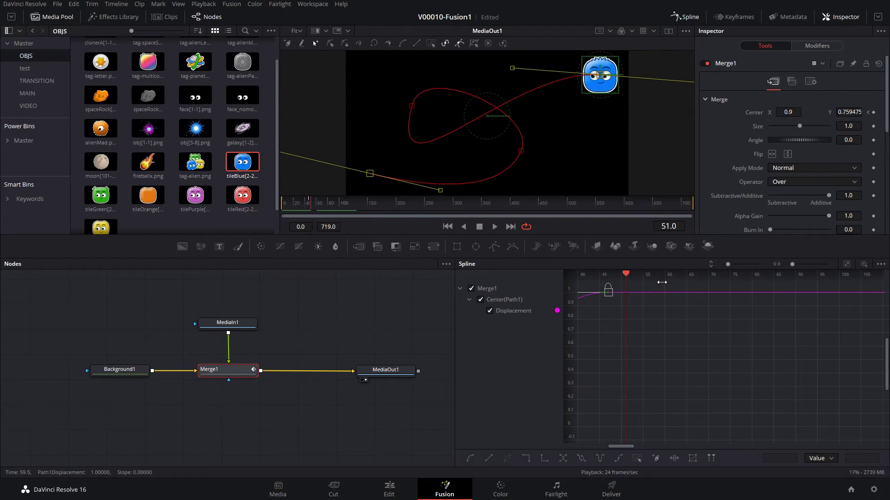
Reverse the displacement curve across both keyframes so the tile travels the path backward.
{"action": "left_click", "coordinate": [847, 265]}
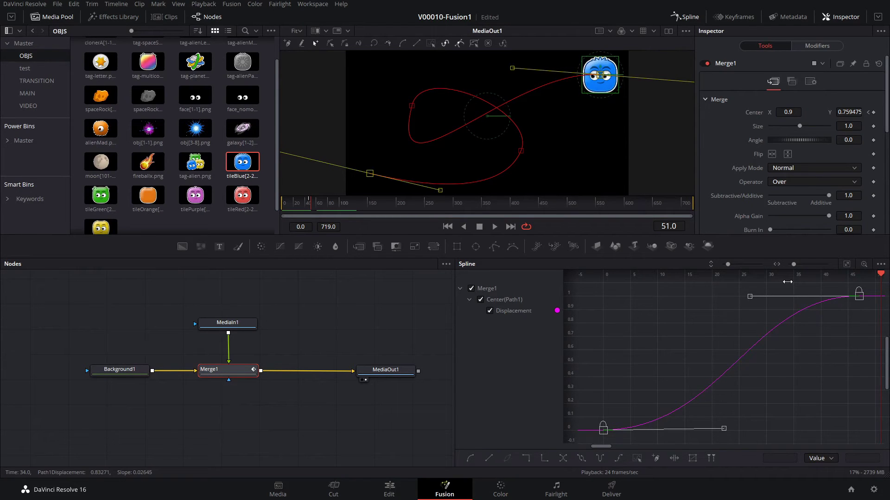
{"action": "left_click_drag", "start_coordinate": [788, 279], "coordinate": [701, 281]}
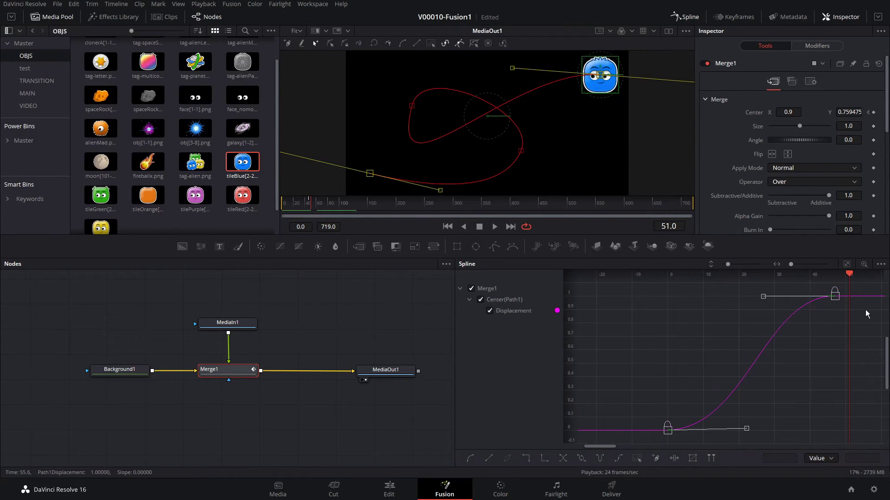
{"action": "left_click_drag", "start_coordinate": [860, 286], "coordinate": [648, 429]}
{"action": "left_click", "coordinate": [647, 429]}
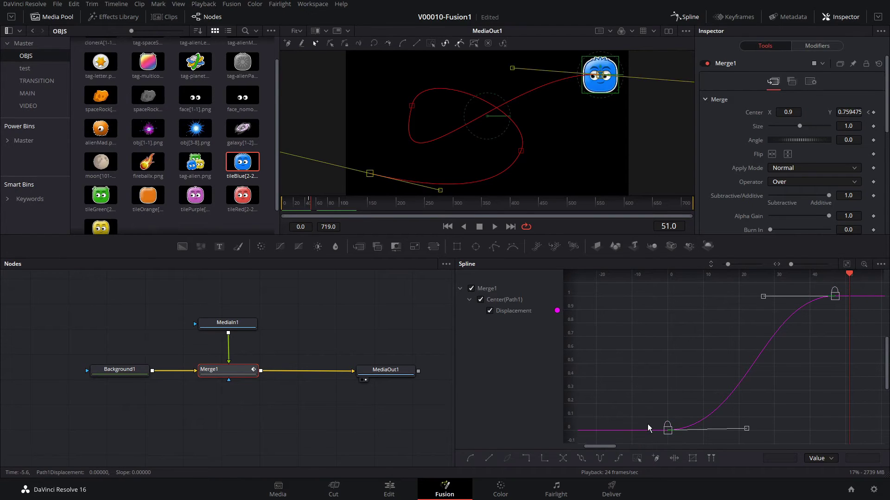
{"action": "left_click", "coordinate": [563, 459]}
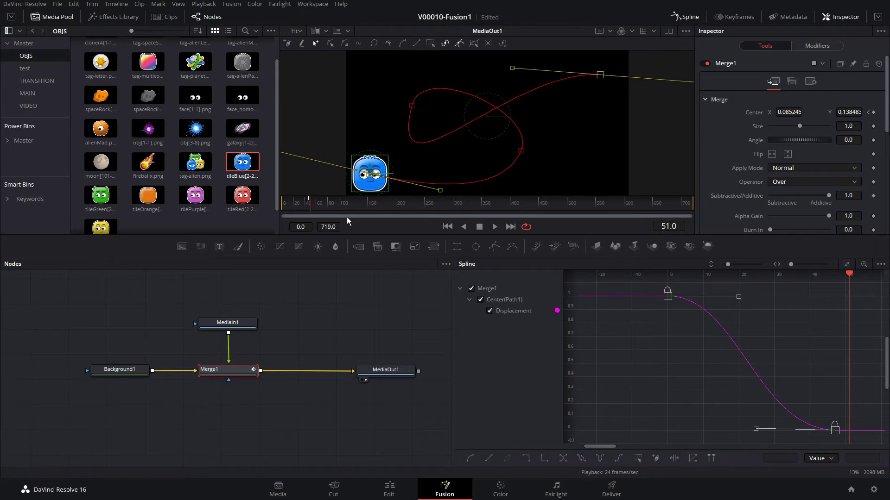
Play the reversed tile motion from frame 0.
{"action": "left_click_drag", "start_coordinate": [309, 203], "coordinate": [277, 201]}
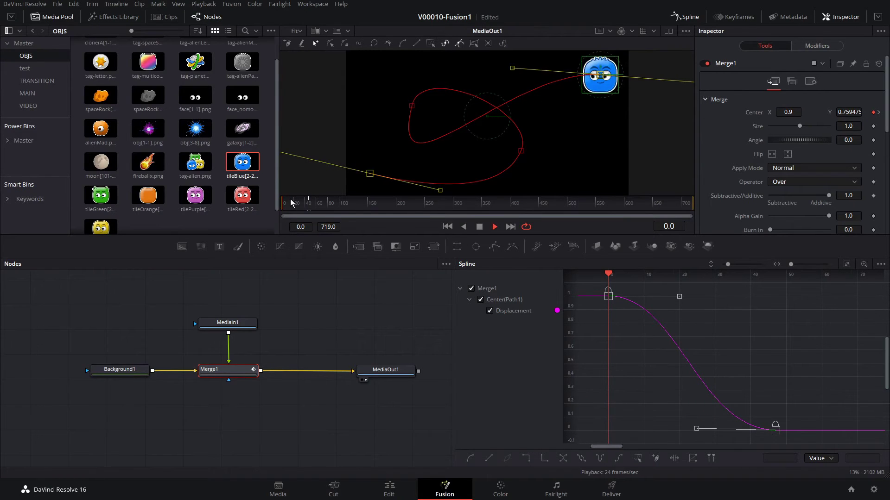
{"action": "key", "text": "space"}
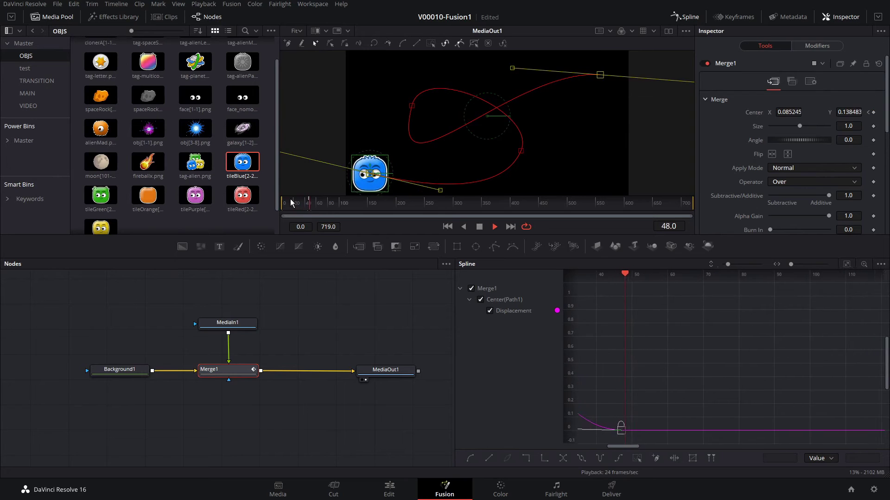
{"action": "key", "text": "space"}
Reverse the two displacement keyframes again to restore the forward direction.
{"action": "left_click_drag", "start_coordinate": [653, 333], "coordinate": [854, 345]}
{"action": "left_click_drag", "start_coordinate": [601, 291], "coordinate": [840, 453]}
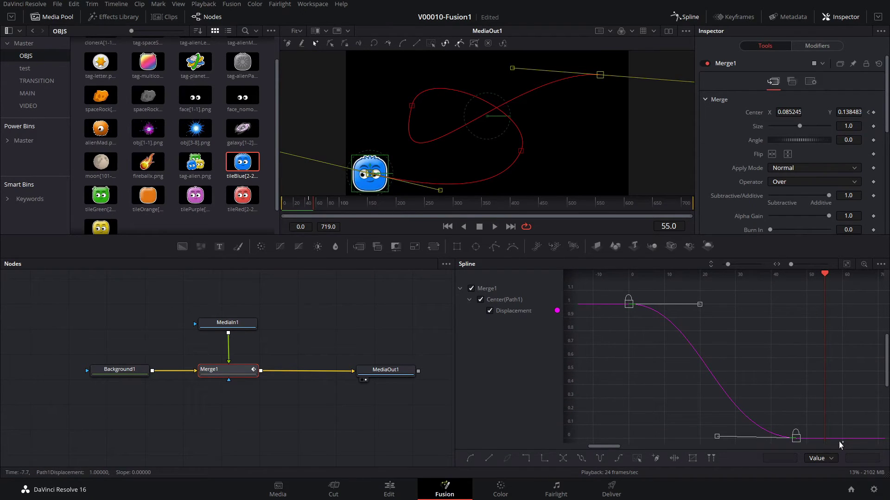
{"action": "left_click", "coordinate": [558, 460]}
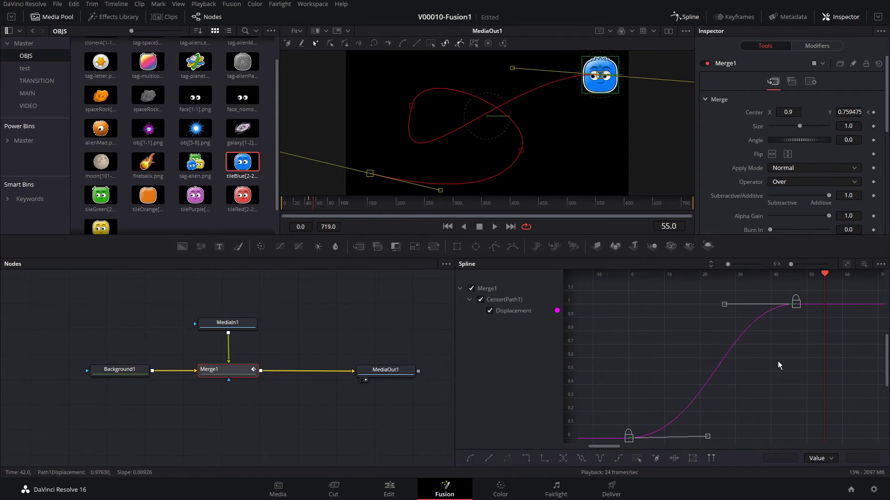
Set the displacement curve to loop beyond its last keyframe.
{"action": "left_click_drag", "start_coordinate": [777, 360], "coordinate": [784, 348]}
{"action": "left_click_drag", "start_coordinate": [816, 282], "coordinate": [612, 436]}
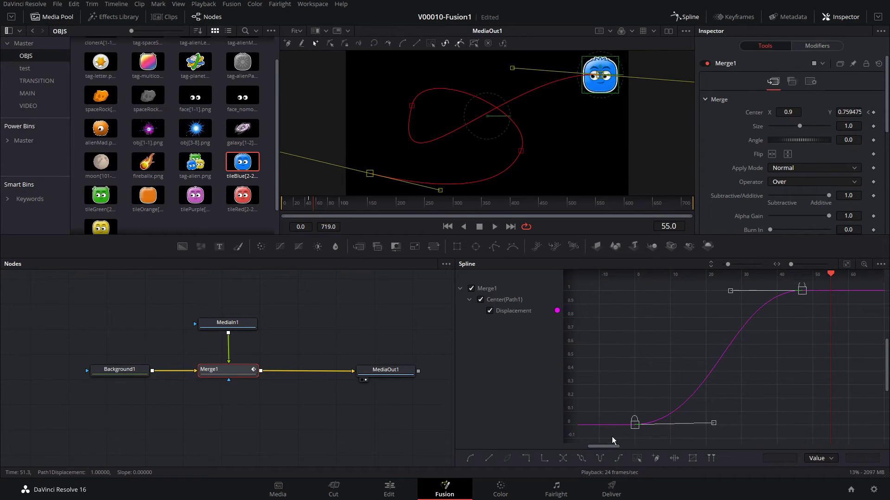
{"action": "left_click", "coordinate": [580, 458]}
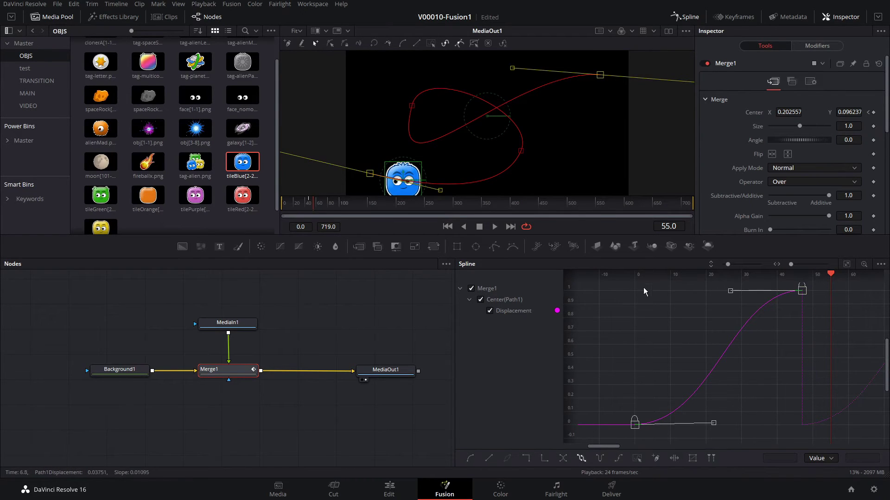
Play the looping tile motion from frame 0, and move the playhead back to frame 83.
{"action": "left_click_drag", "start_coordinate": [313, 203], "coordinate": [269, 202]}
{"action": "key", "text": "space"}
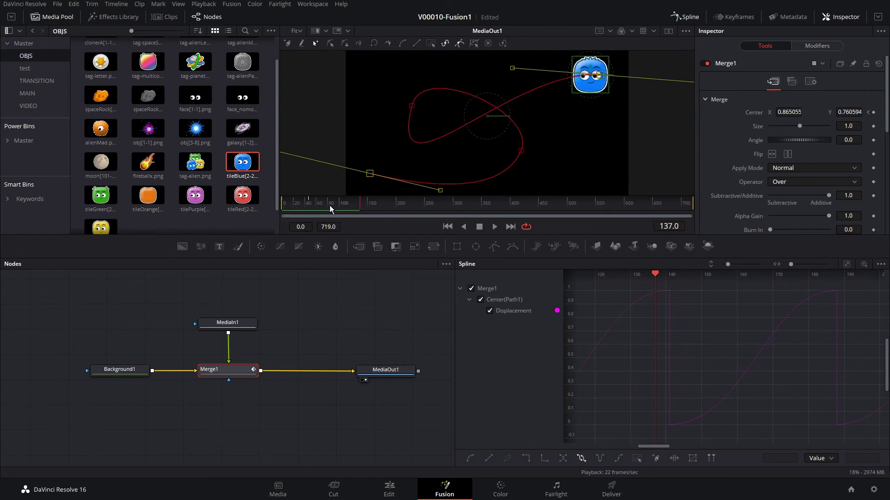
{"action": "left_click", "coordinate": [329, 205]}
Set both displacement keyframes to ping-pong beyond the last one, and return the playhead to frame 0 to play the motion.
{"action": "left_click_drag", "start_coordinate": [646, 446], "coordinate": [613, 446]}
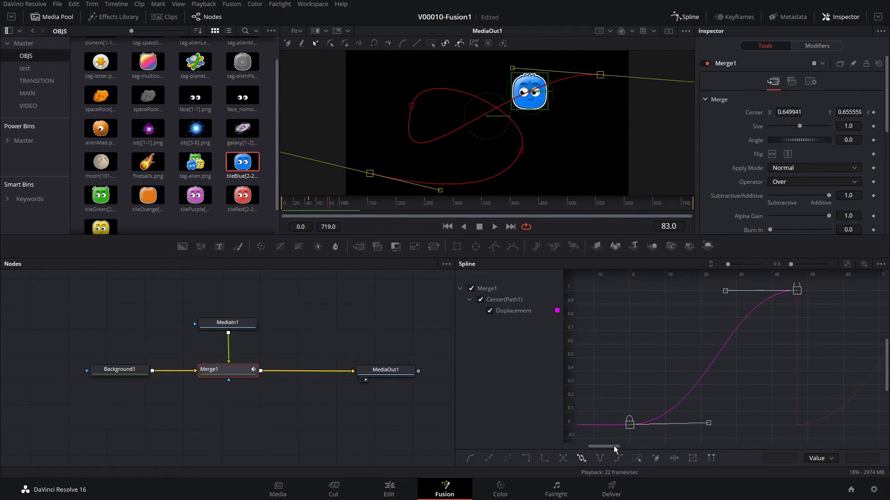
{"action": "left_click", "coordinate": [819, 295]}
{"action": "left_click_drag", "start_coordinate": [817, 283], "coordinate": [780, 327]}
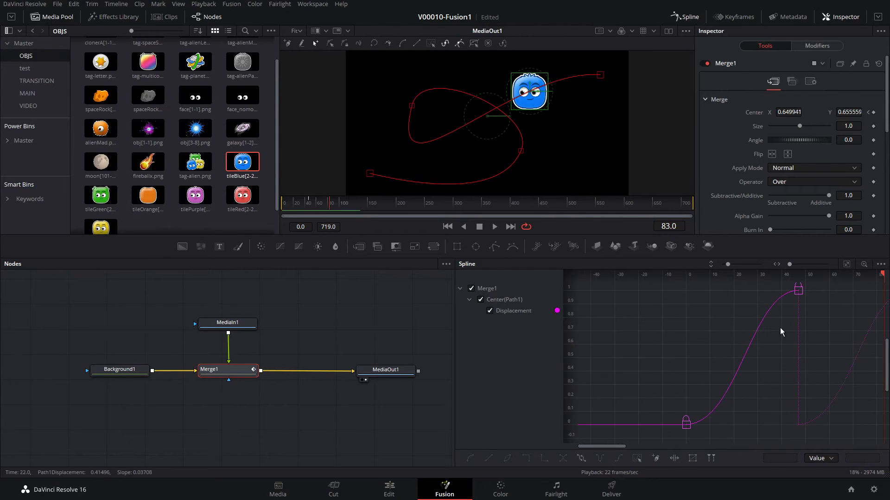
{"action": "left_click_drag", "start_coordinate": [832, 283], "coordinate": [654, 432]}
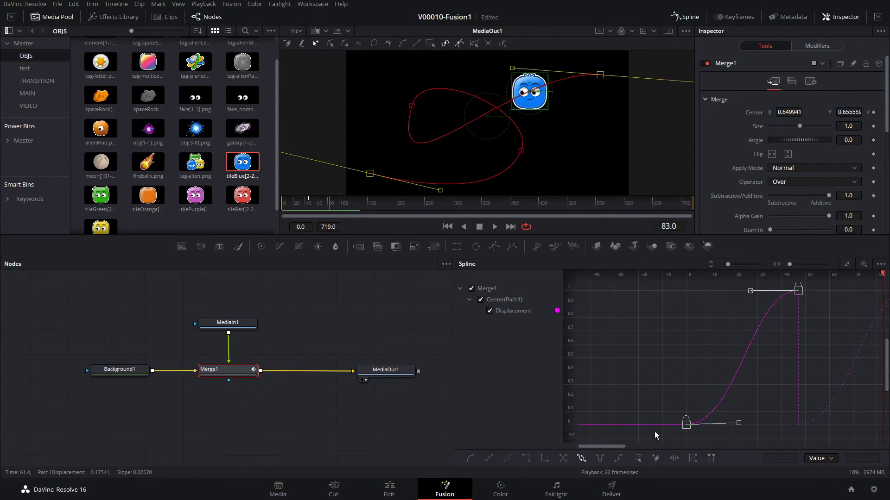
{"action": "left_click", "coordinate": [600, 460]}
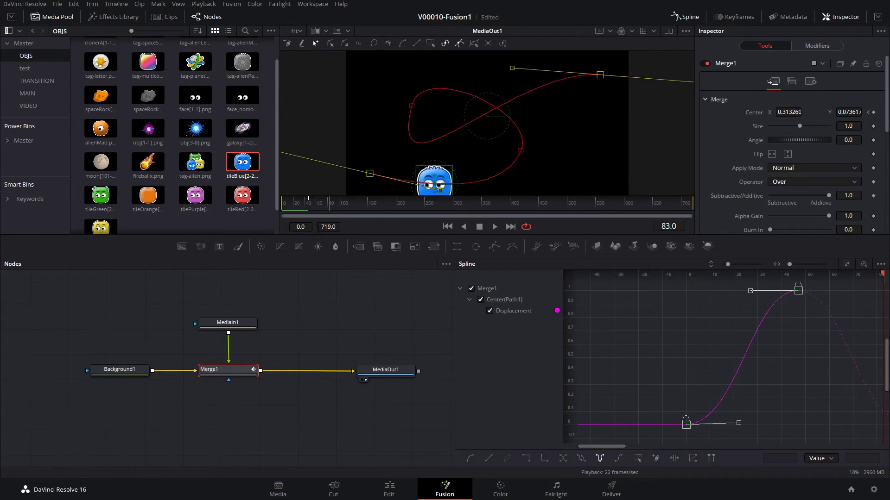
{"action": "left_click_drag", "start_coordinate": [325, 203], "coordinate": [278, 204]}
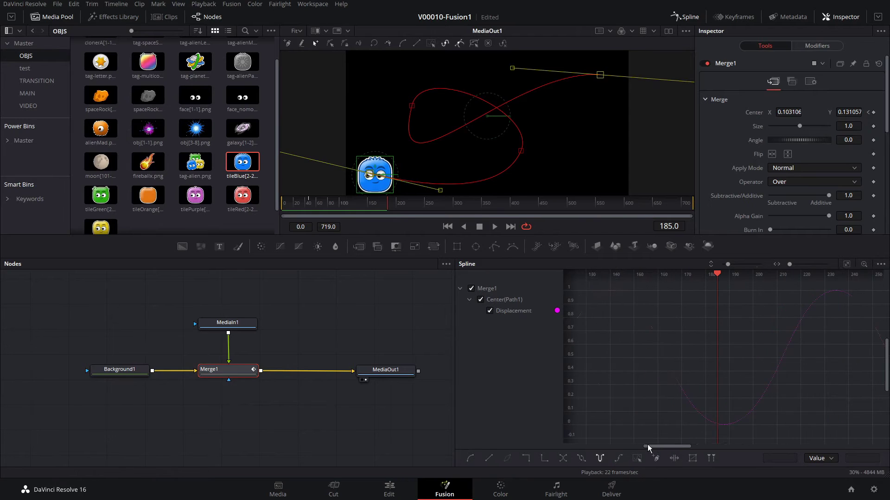
Time-stretch the displacement keyframes until the last one sits at about frame 19, and play the ping-pong motion from frame 0.
{"action": "left_click_drag", "start_coordinate": [647, 444], "coordinate": [608, 442]}
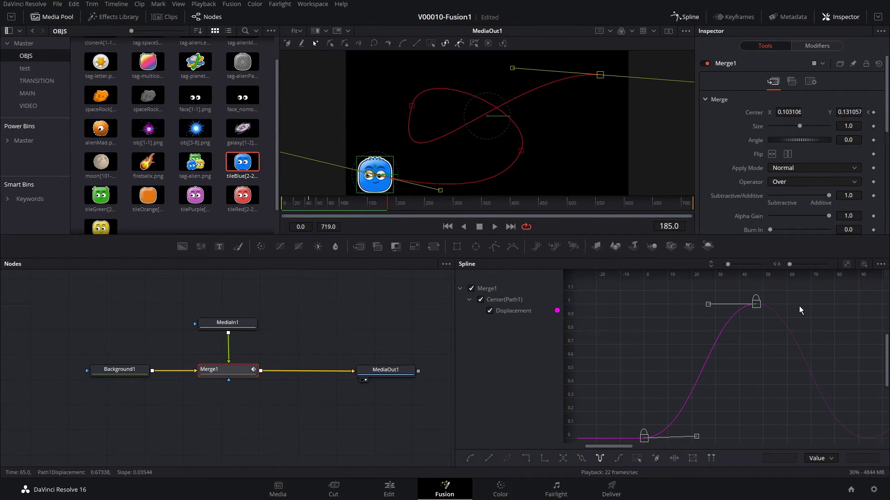
{"action": "left_click_drag", "start_coordinate": [795, 291], "coordinate": [651, 431]}
{"action": "left_click", "coordinate": [674, 459]}
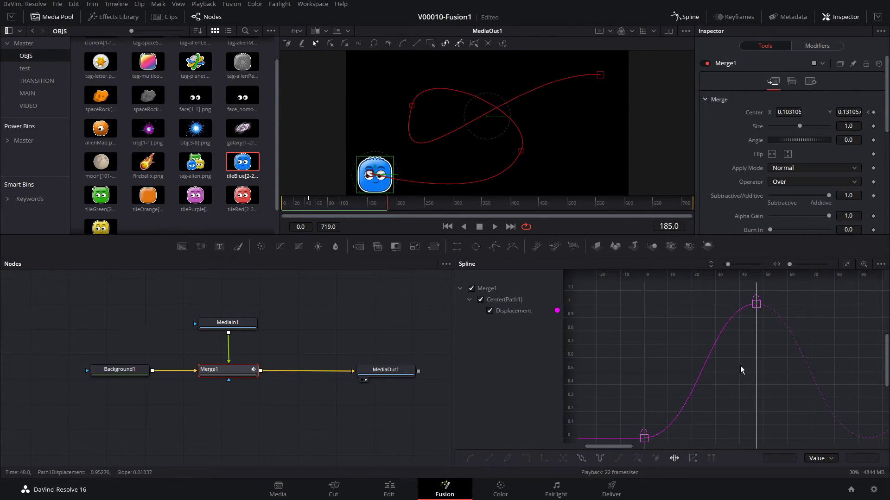
{"action": "left_click_drag", "start_coordinate": [744, 367], "coordinate": [688, 367]}
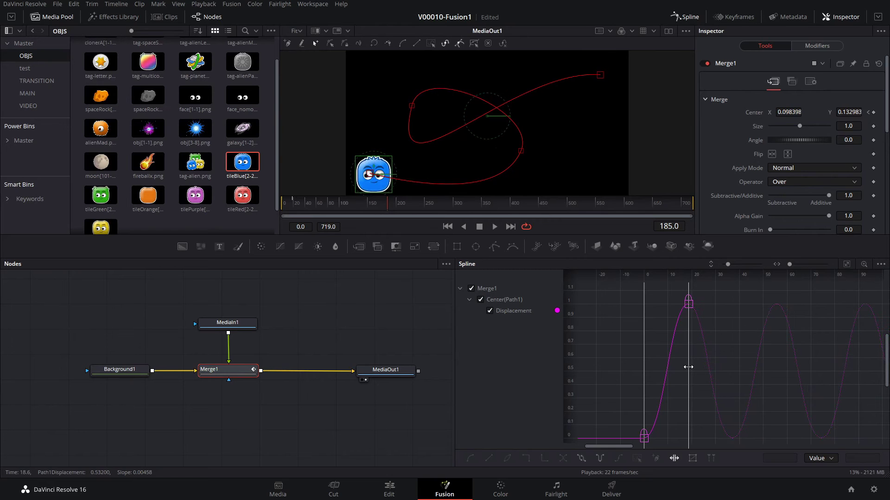
{"action": "left_click_drag", "start_coordinate": [305, 204], "coordinate": [270, 204]}
{"action": "key", "text": "space"}
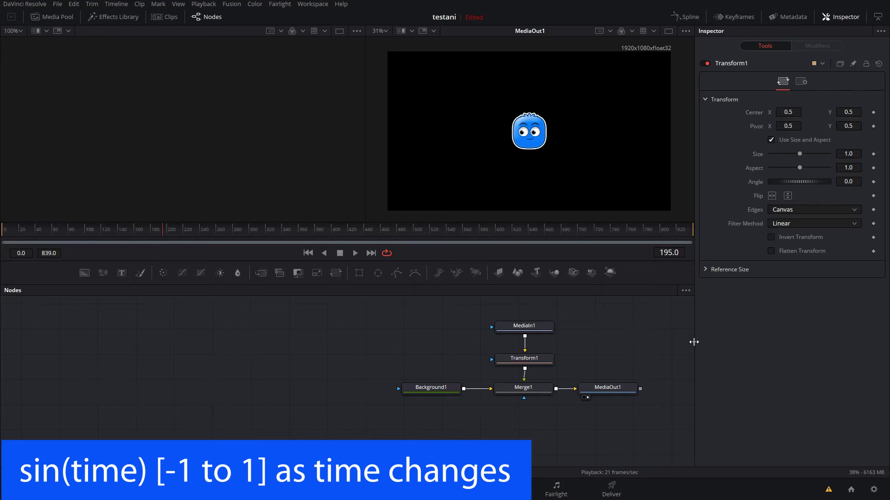
Examine the settings of Background1, MediaIn1 and Transform1, trying out Transform1's Angle and resetting it to its default.
{"action": "left_click", "coordinate": [437, 389]}
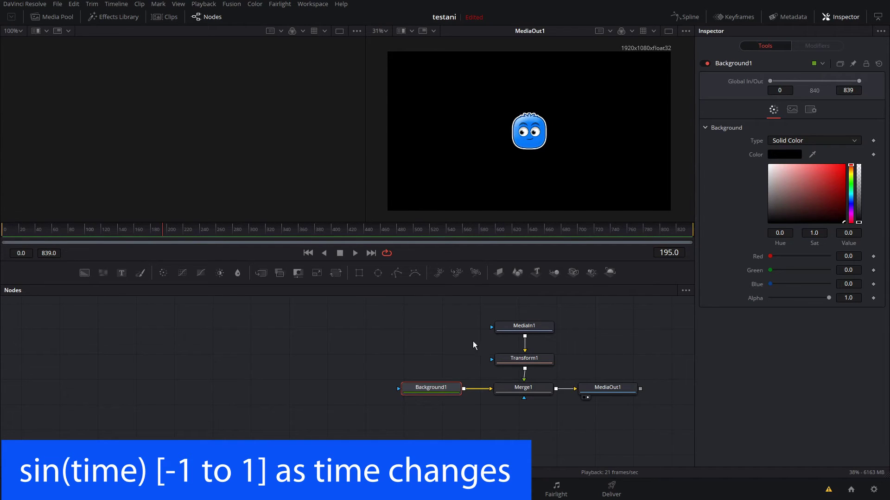
{"action": "left_click", "coordinate": [512, 327]}
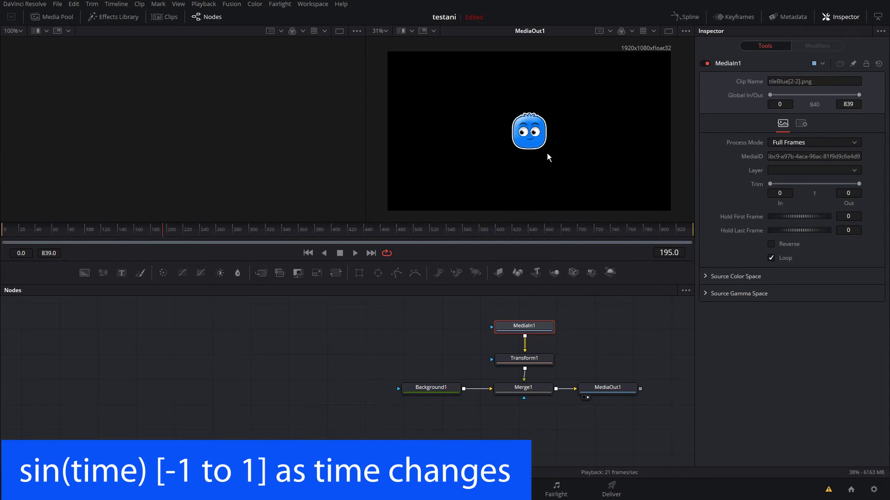
{"action": "left_click", "coordinate": [527, 360]}
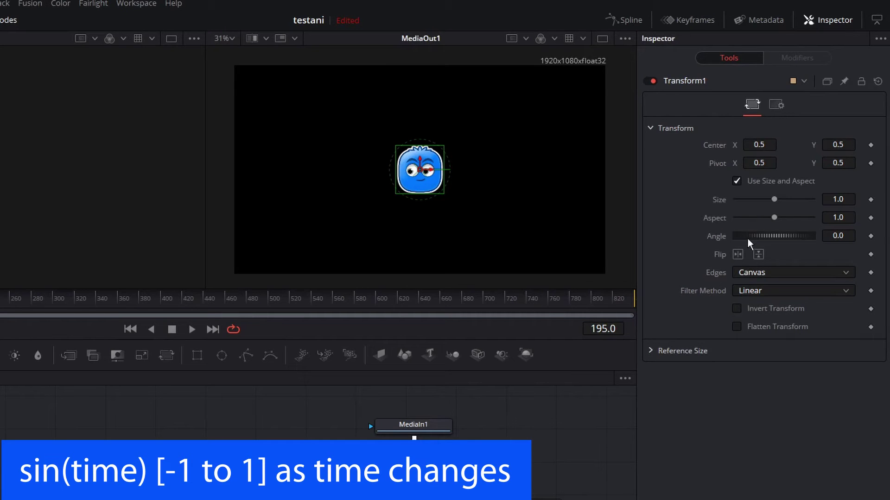
{"action": "mouse_move", "coordinate": [772, 235]}
{"action": "left_mouse_down"}
{"action": "mouse_move", "coordinate": [779, 236]}
{"action": "mouse_move", "coordinate": [758, 235]}
{"action": "left_mouse_up"}
{"action": "double_click", "coordinate": [768, 235]}
Add an expression to Transform1's Angle and set it to 30.
{"action": "right_click", "coordinate": [716, 241]}
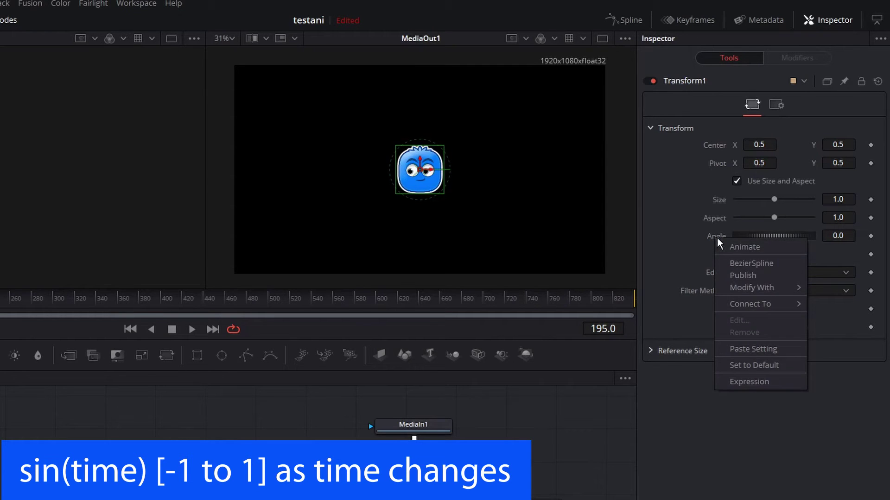
{"action": "left_click", "coordinate": [747, 380]}
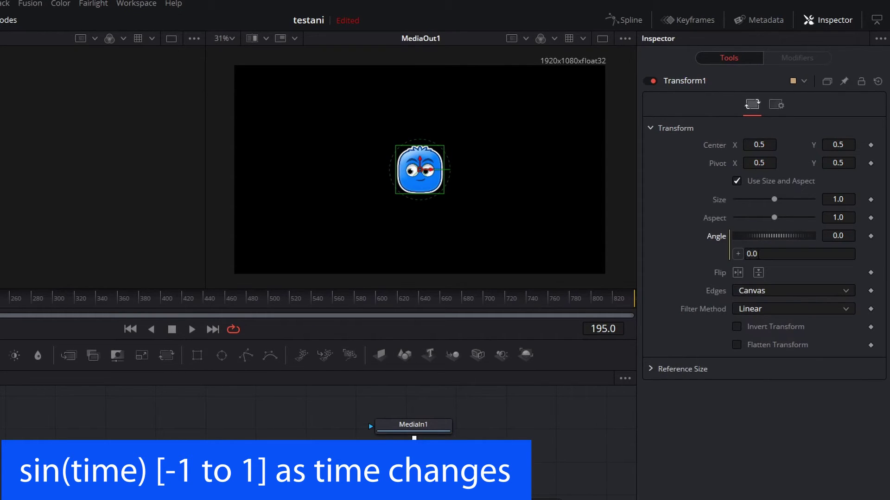
{"action": "left_click", "coordinate": [764, 254]}
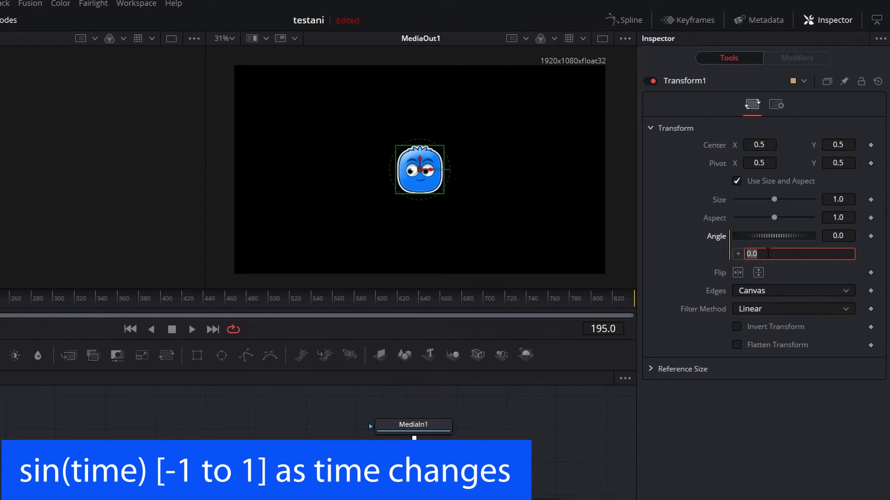
{"action": "type", "text": "30"}
{"action": "key", "text": "Return"}
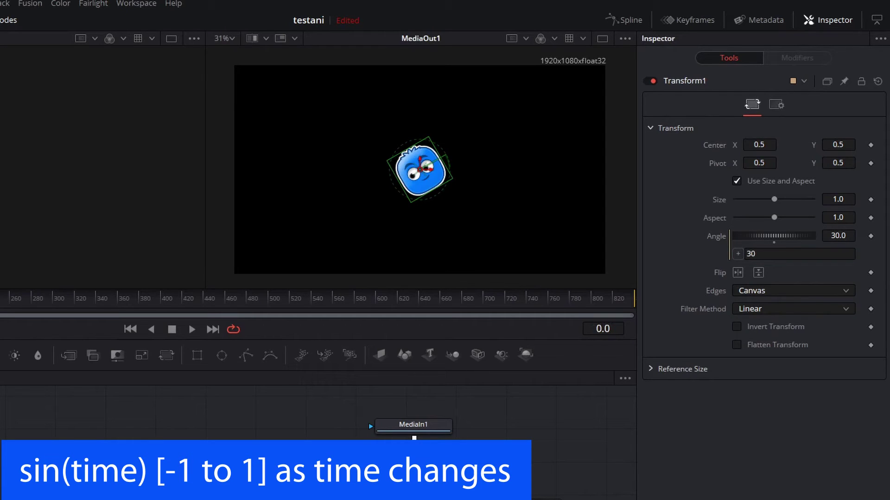
Set Transform1's Angle expression to time, play the rotation, and return to frame 0.
{"action": "left_click", "coordinate": [748, 253]}
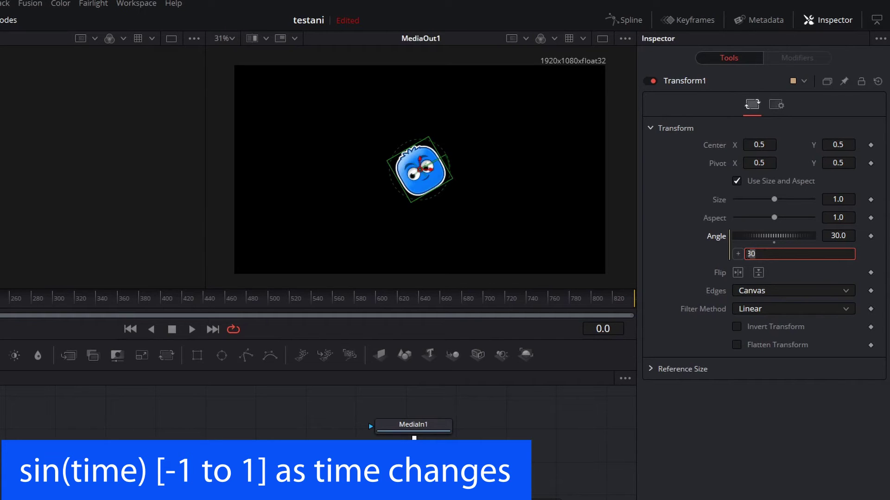
{"action": "type", "text": "time"}
{"action": "key", "text": "Return"}
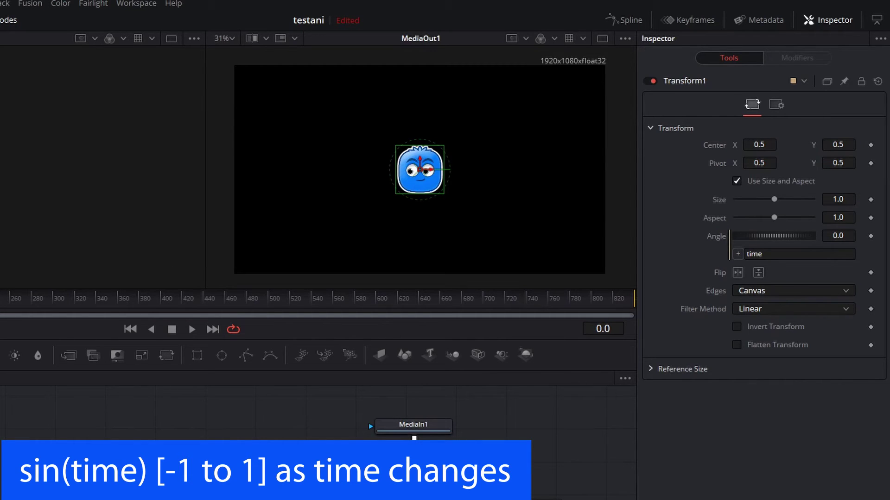
{"action": "key", "text": "space"}
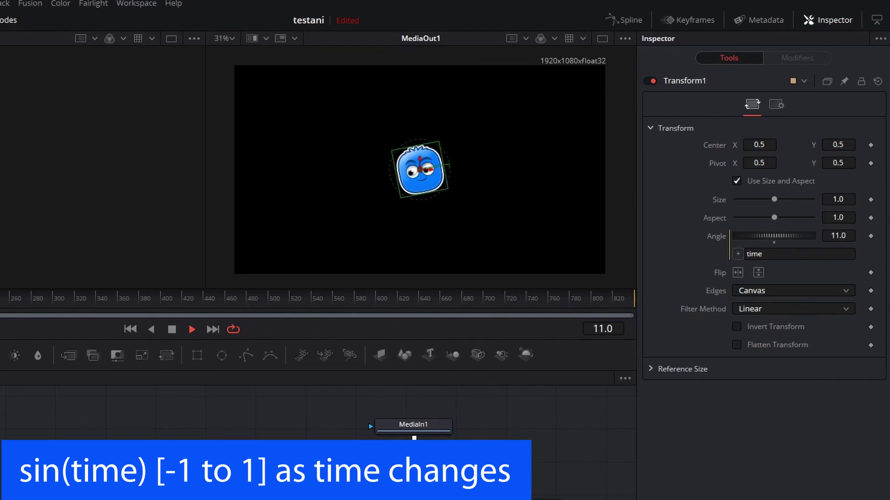
{"action": "left_click", "coordinate": [230, 328]}
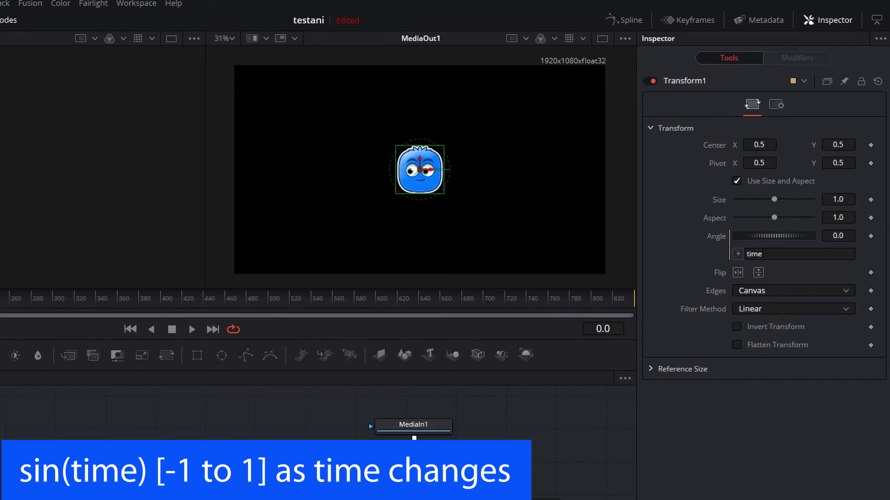
Change Transform1's Angle expression to time*2 and play the faster rotation.
{"action": "left_click", "coordinate": [805, 255]}
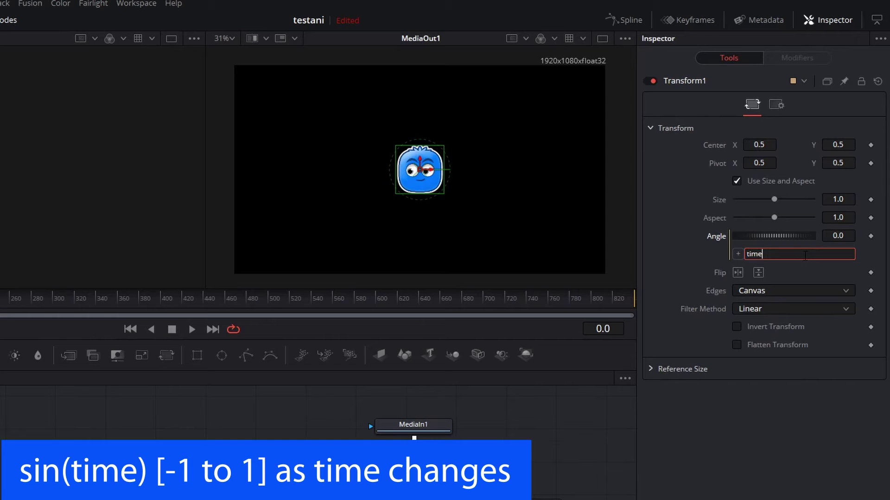
{"action": "type", "text": "*2"}
{"action": "key", "text": "Return"}
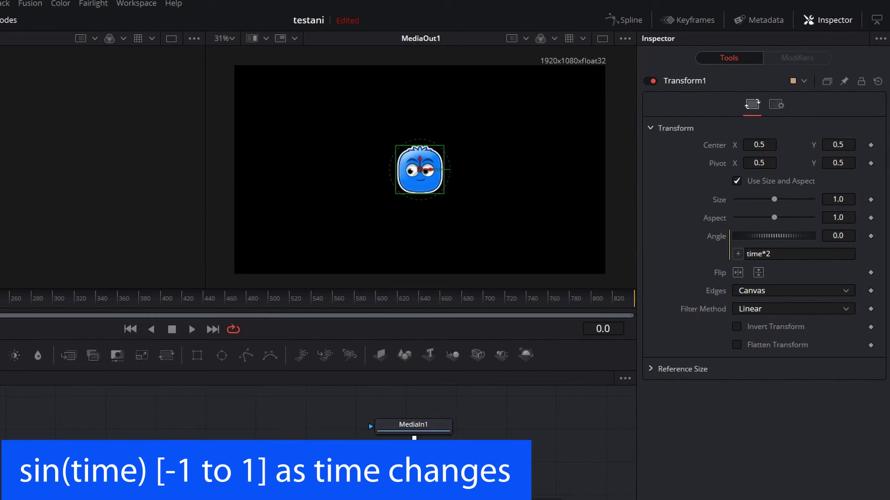
{"action": "key", "text": "space"}
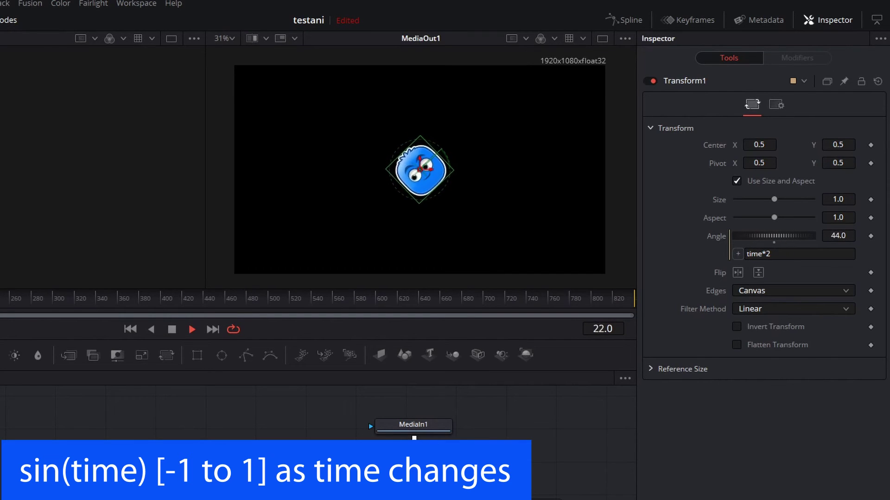
{"action": "key", "text": "space"}
Change Transform1's Angle expression to time*5 and play back the rotation.
{"action": "left_click", "coordinate": [784, 256]}
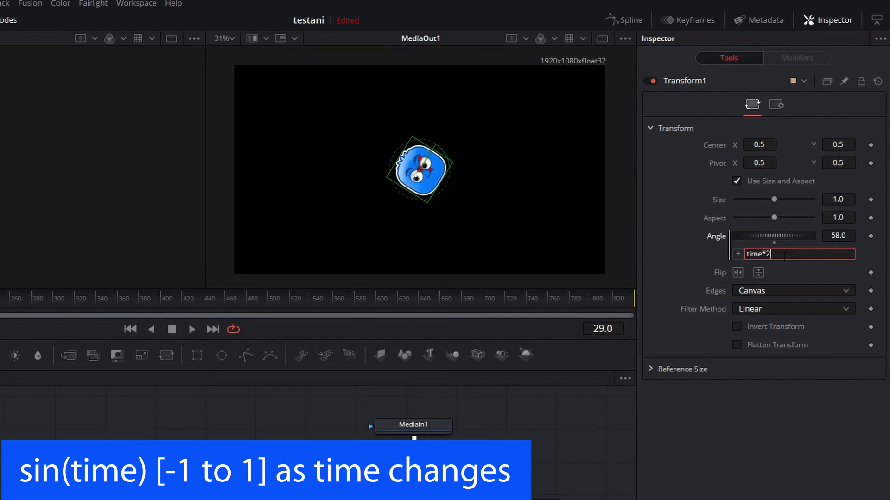
{"action": "key", "text": "BackSpace"}
{"action": "type", "text": "5"}
{"action": "key", "text": "Return"}
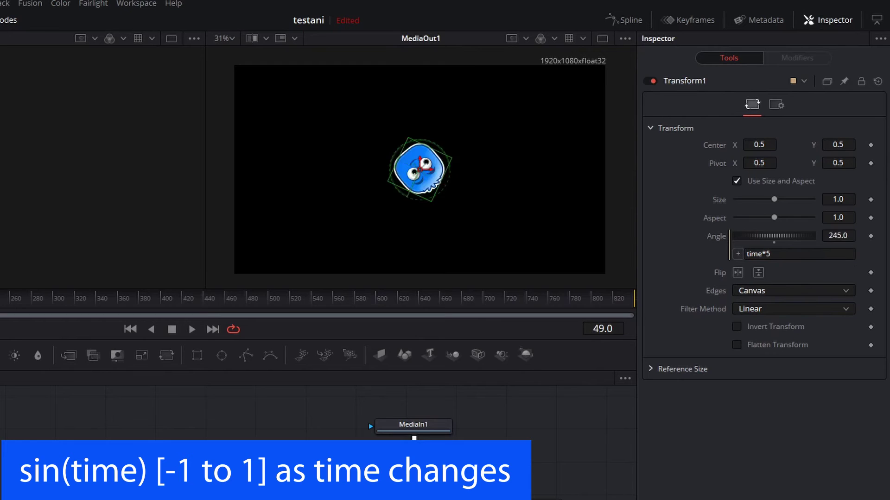
{"action": "key", "text": "space"}
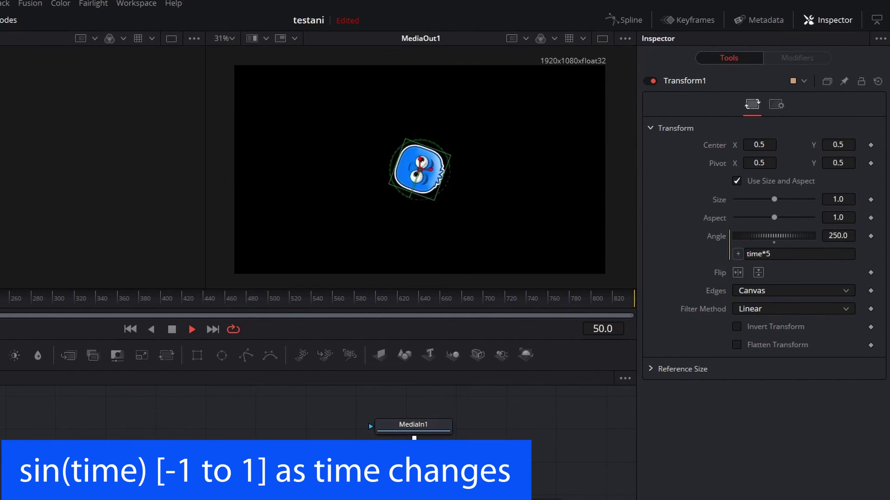
{"action": "key", "text": "space"}
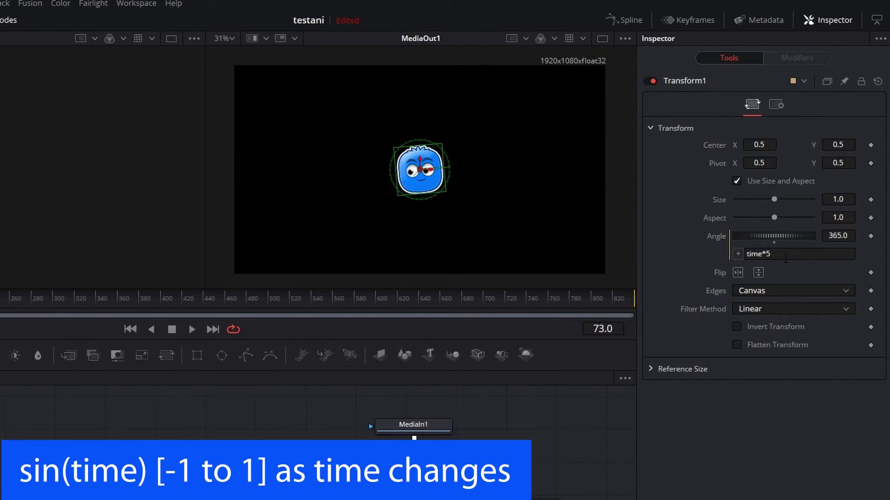
Change Transform1's Angle expression to time/2 and play the slower rotation.
{"action": "left_click", "coordinate": [798, 258]}
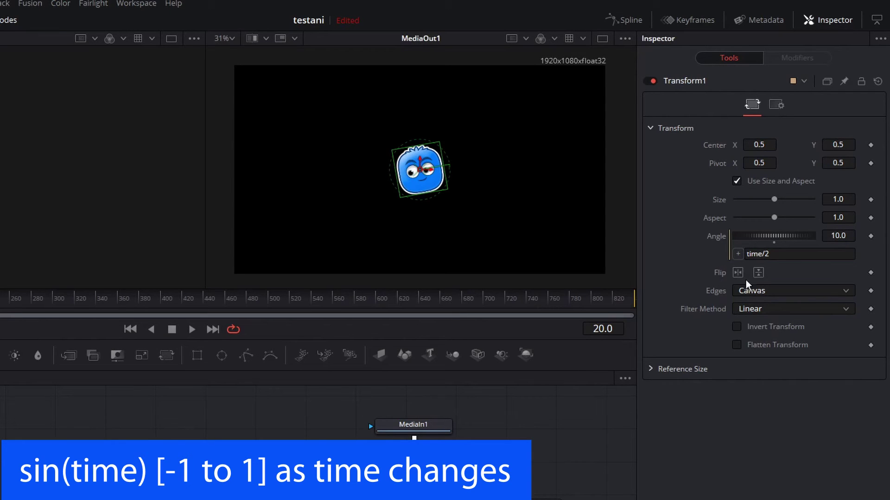
{"action": "key", "text": "space"}
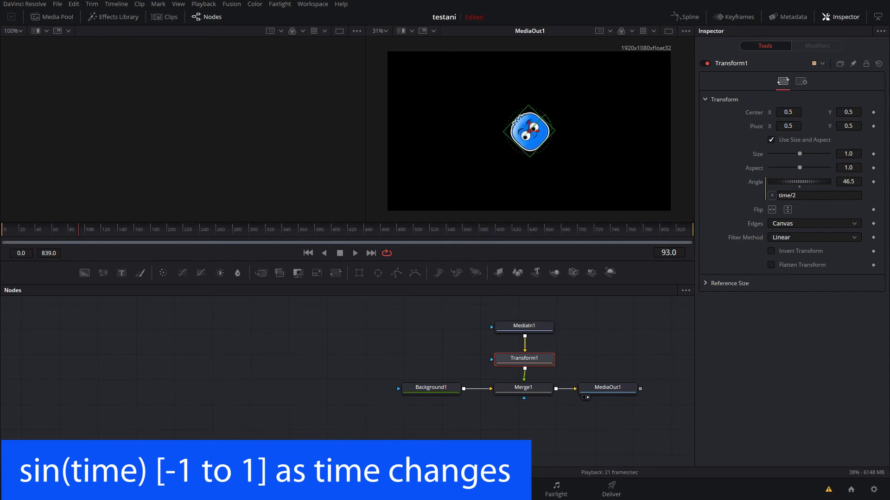
Replace Transform1's Angle expression with sin(time) and play the oscillation from frame 0.
{"action": "left_click", "coordinate": [788, 196]}
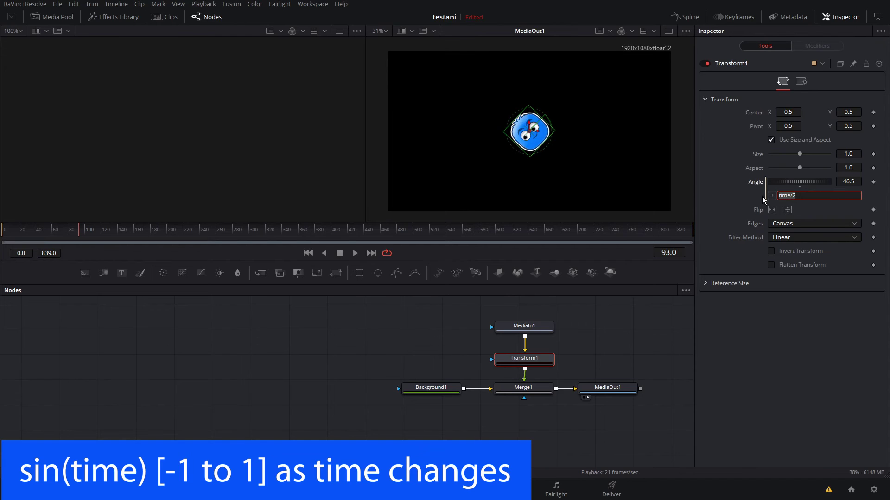
{"action": "type", "text": "sin()time"}
{"action": "key", "text": "Return"}
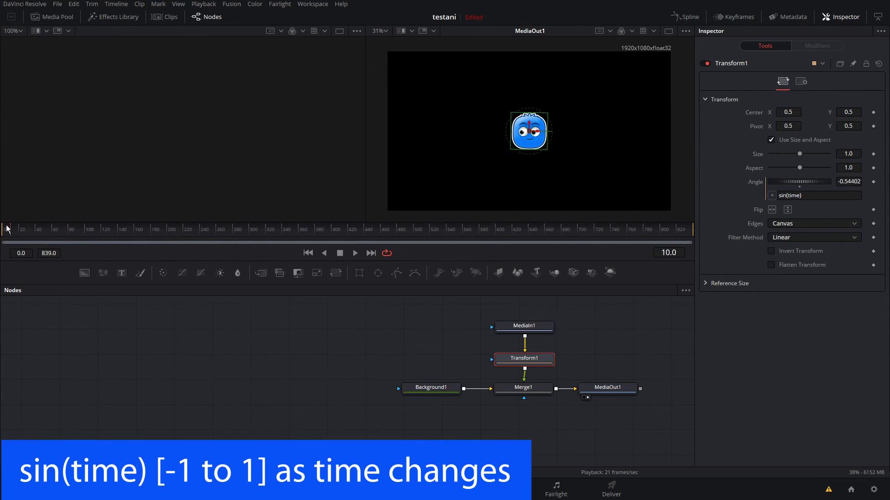
{"action": "key", "text": "Home"}
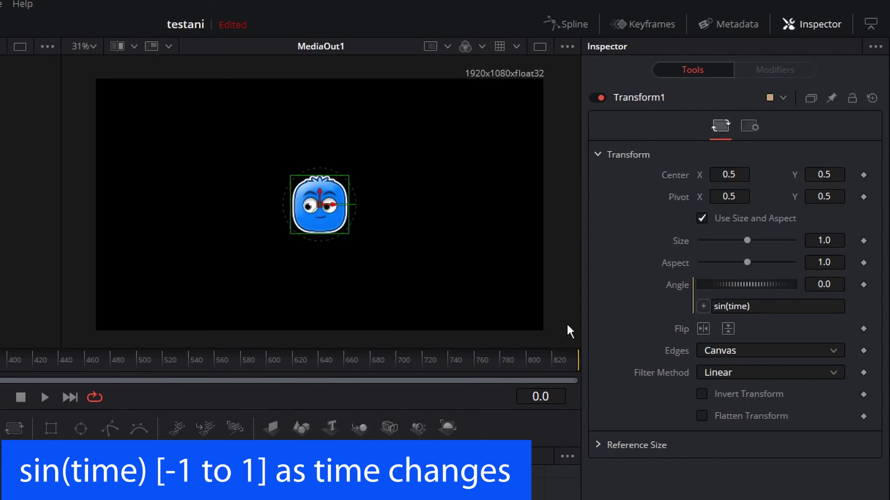
{"action": "key", "text": "space"}
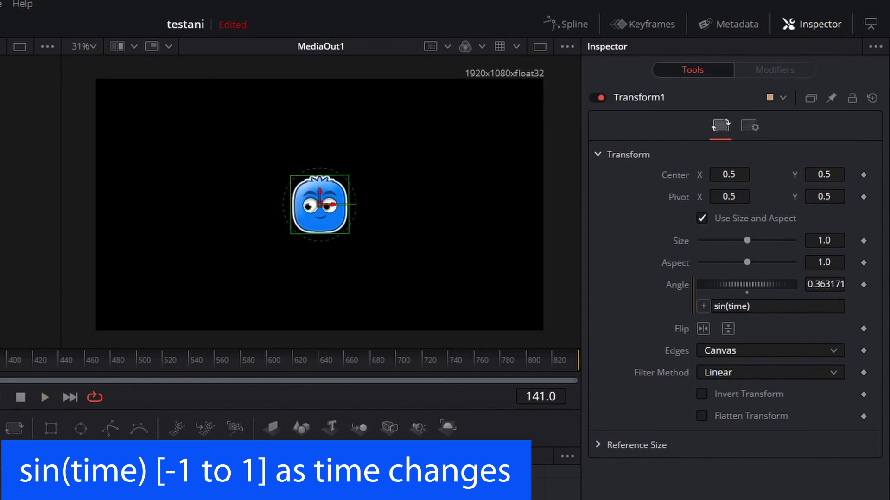
{"action": "key", "text": "space"}
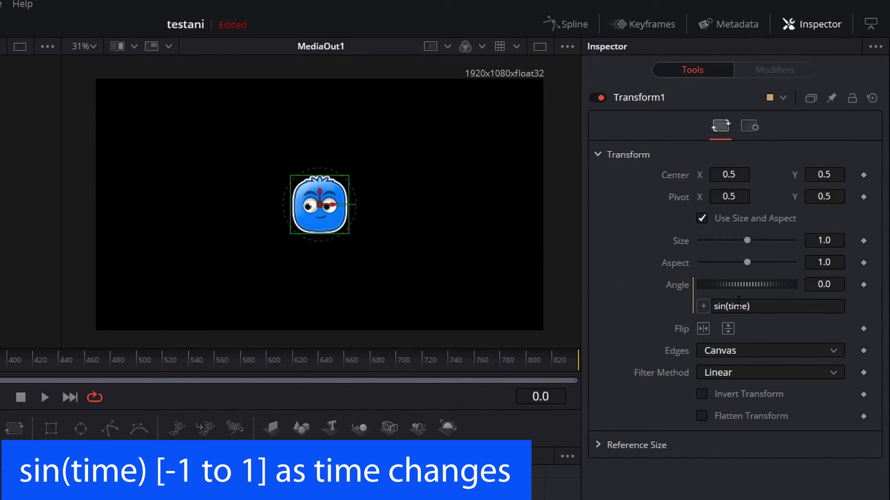
Change Transform1's Angle expression to sin(time)*30 and play back the wider oscillation.
{"action": "left_click", "coordinate": [785, 307]}
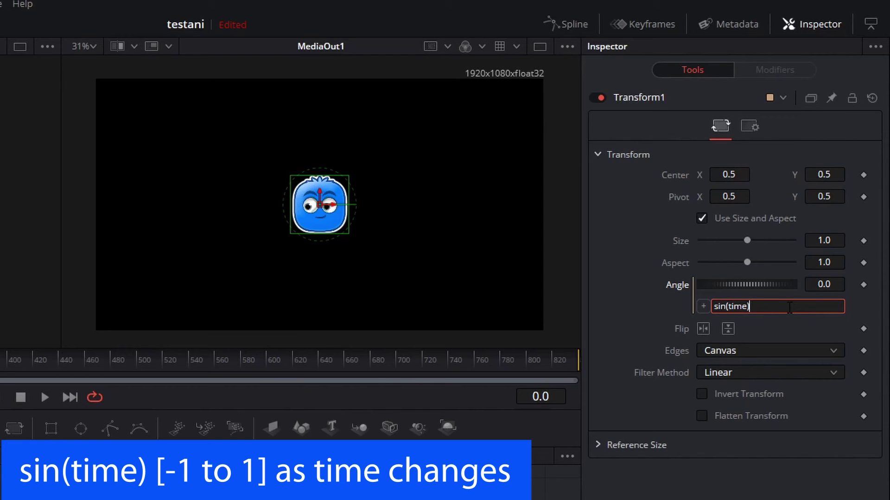
{"action": "type", "text": "*30"}
{"action": "key", "text": "Return"}
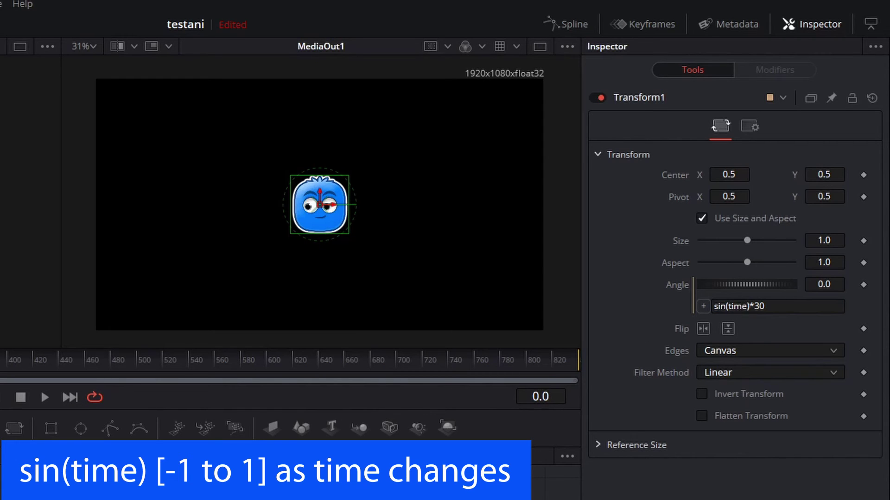
{"action": "key", "text": "space"}
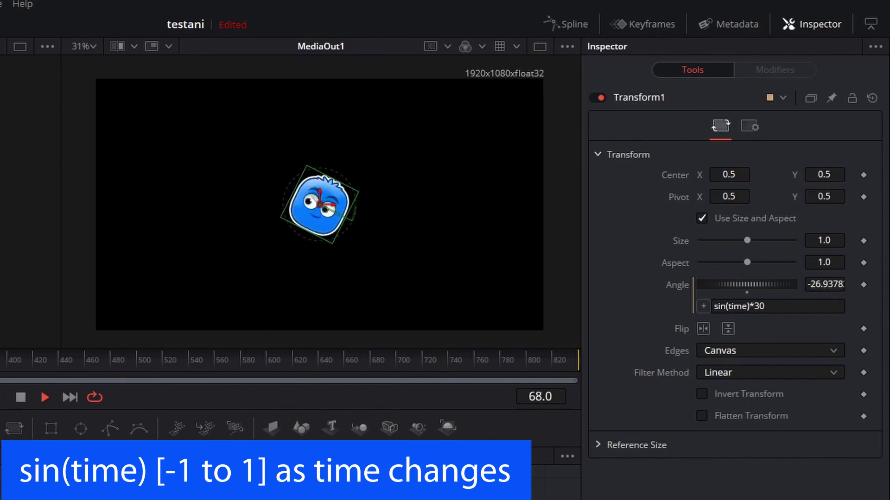
{"action": "key", "text": "space"}
{"action": "key", "text": "space"}
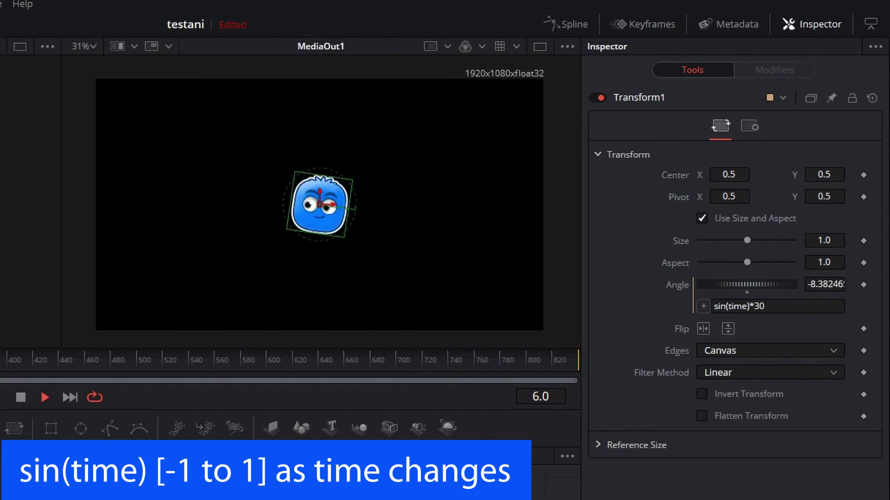
{"action": "key", "text": "space"}
Slow the oscillation by changing Transform1's Angle expression to sin(time/10)*30, and play it back.
{"action": "left_click", "coordinate": [746, 307]}
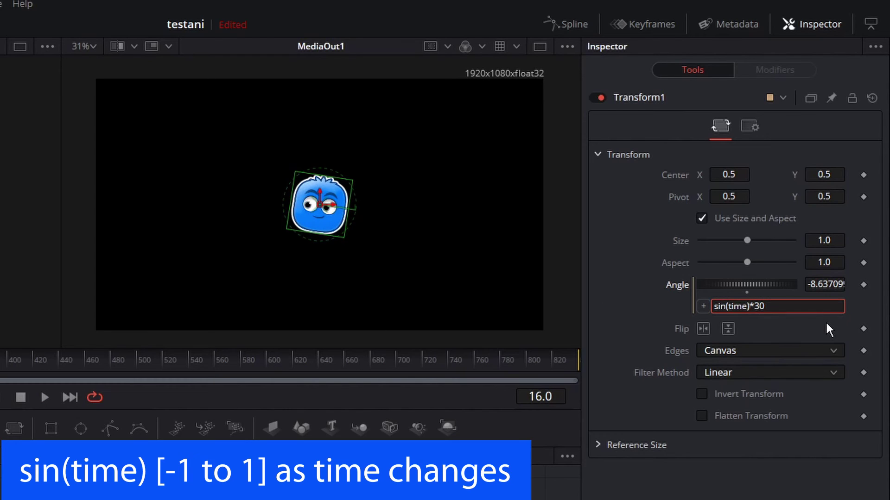
{"action": "type", "text": "/10"}
{"action": "key", "text": "Return"}
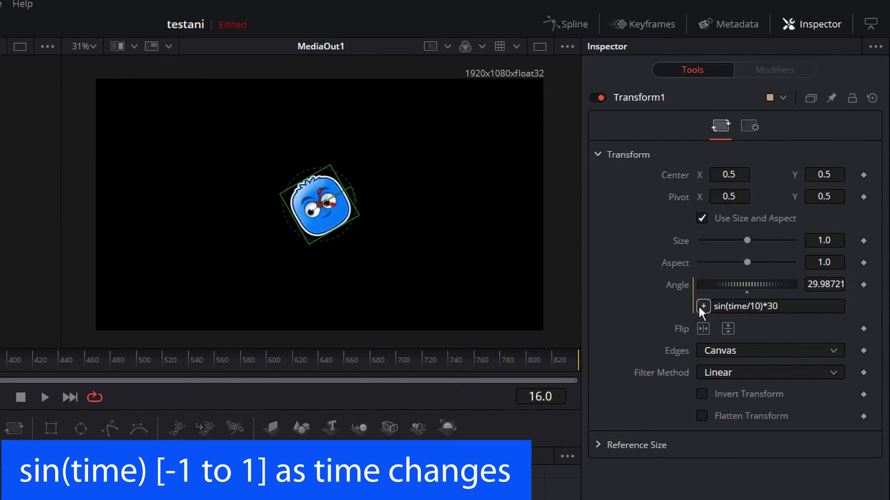
{"action": "key", "text": "space"}
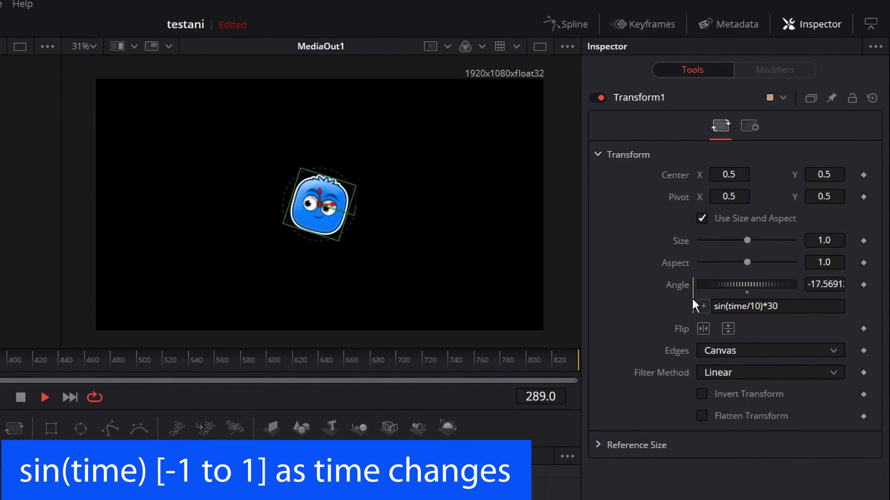
{"action": "key", "text": "space"}
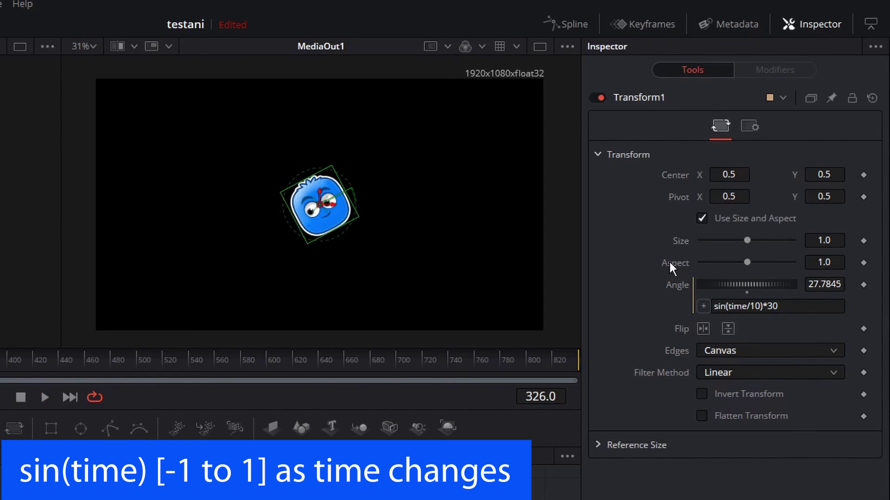
Try stretching the tile by raising Transform1's Aspect to 2.4, and undo the change.
{"action": "right_click", "coordinate": [670, 263]}
{"action": "left_click", "coordinate": [710, 249]}
{"action": "mouse_move", "coordinate": [745, 263]}
{"action": "left_mouse_down"}
{"action": "mouse_move", "coordinate": [719, 263]}
{"action": "mouse_move", "coordinate": [762, 262]}
{"action": "left_mouse_up"}
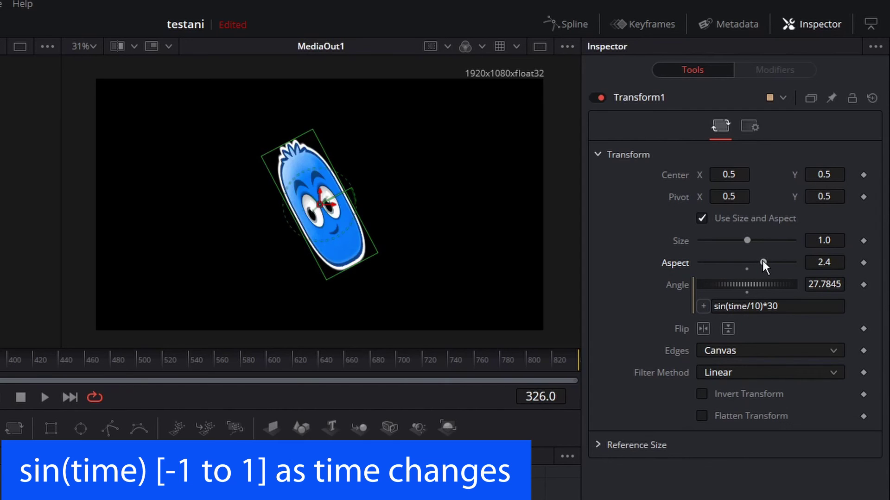
{"action": "key", "text": "ctrl+z"}
{"action": "key", "text": "ctrl+z"}
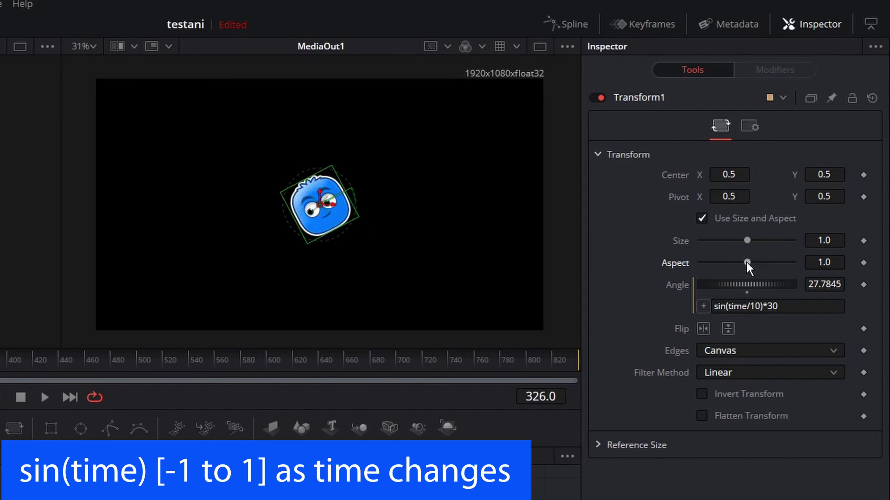
Add an expression to Transform1's Aspect and set it to .5.
{"action": "right_click", "coordinate": [676, 264]}
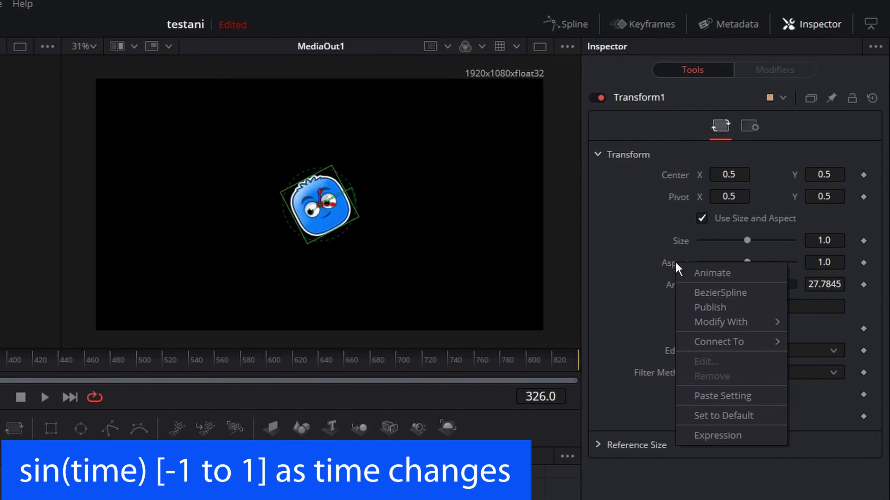
{"action": "left_click", "coordinate": [713, 435]}
{"action": "left_click", "coordinate": [750, 285]}
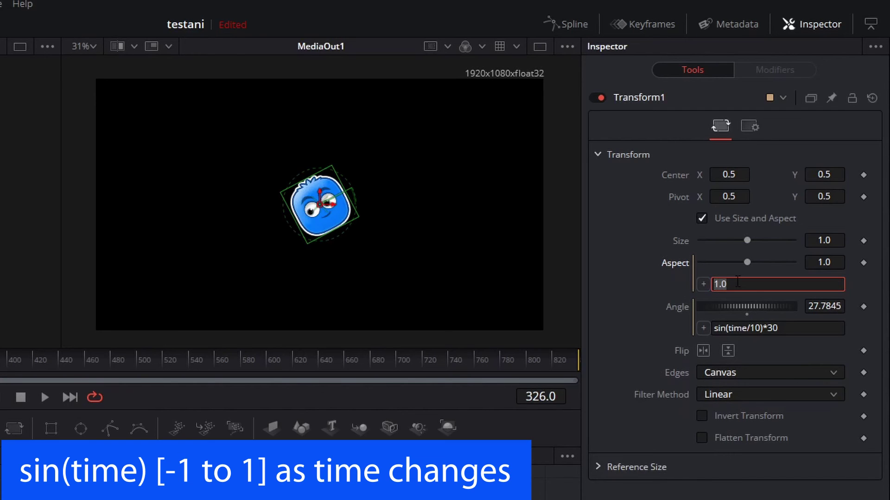
{"action": "type", "text": ".5"}
{"action": "key", "text": "Return"}
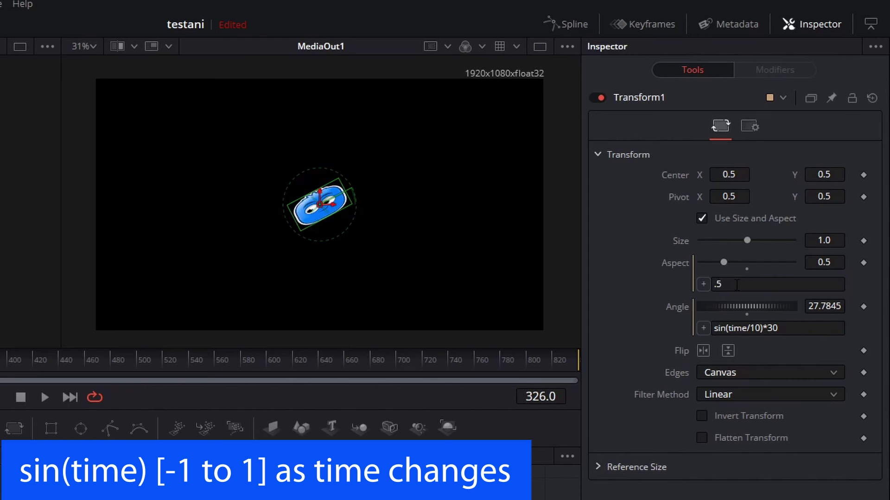
Replace Transform1's Aspect expression with 1+sin(time/5) and play back the squash and stretch.
{"action": "left_click", "coordinate": [708, 284]}
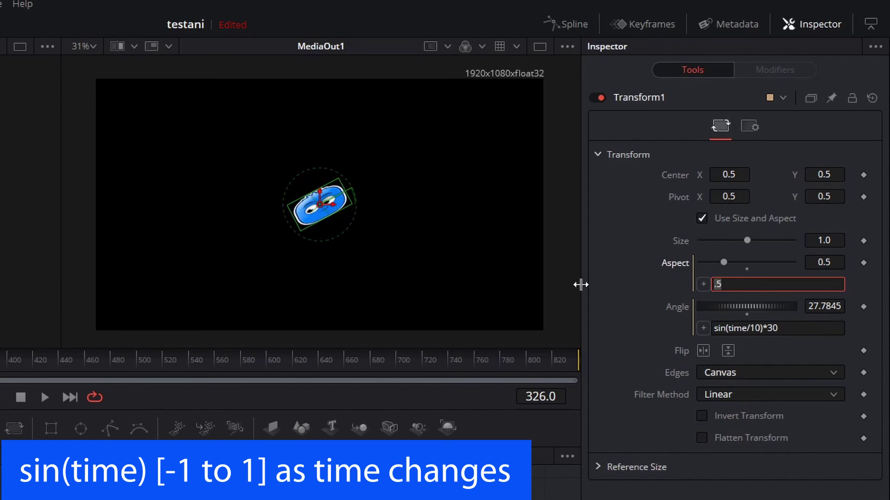
{"action": "key", "text": "Delete"}
{"action": "key", "text": "Delete"}
{"action": "type", "text": "1+"}
{"action": "type", "text": "sin(time/5)"}
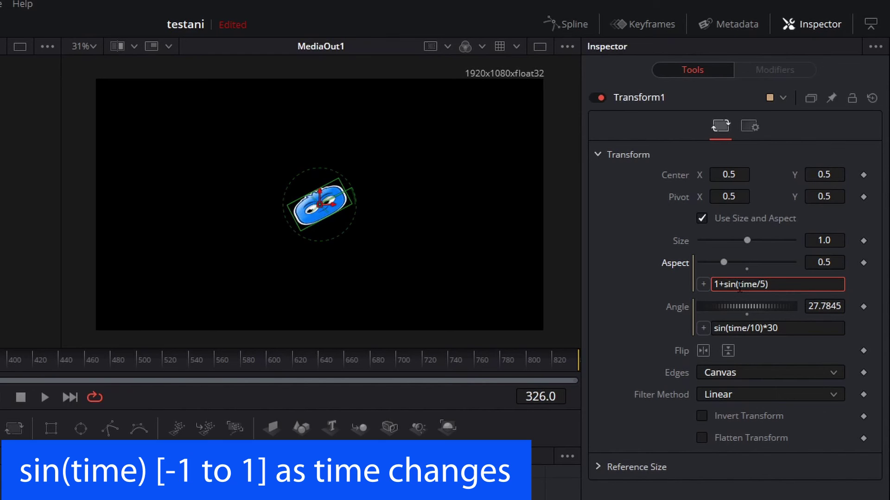
{"action": "key", "text": "Return"}
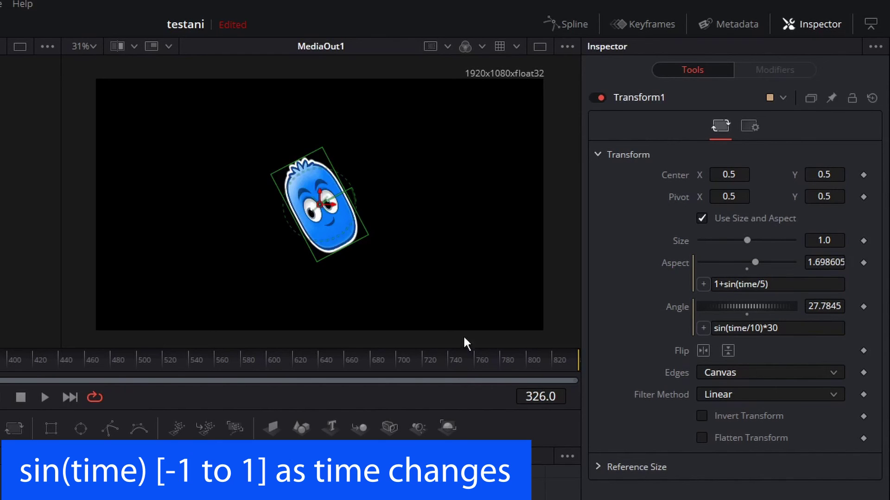
{"action": "key", "text": "space"}
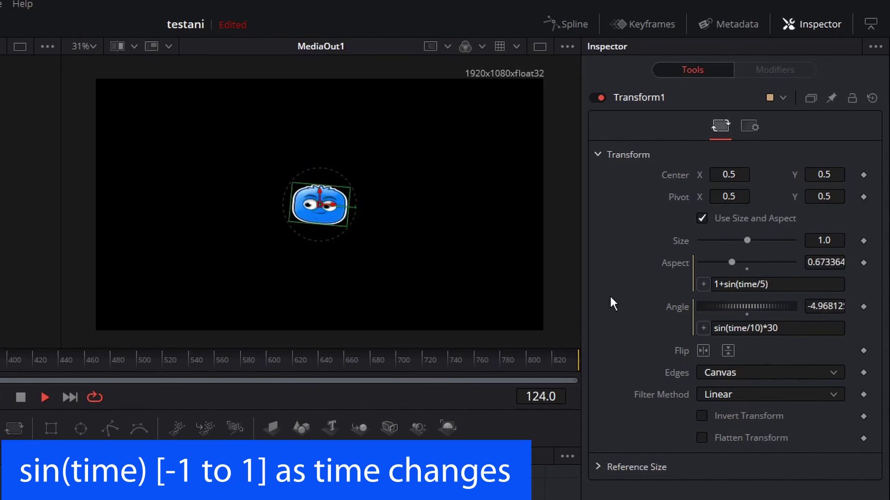
Change Transform1's Aspect expression to 1+sin(time/5)/2 and play the animation from the first frame.
{"action": "left_click", "coordinate": [780, 283]}
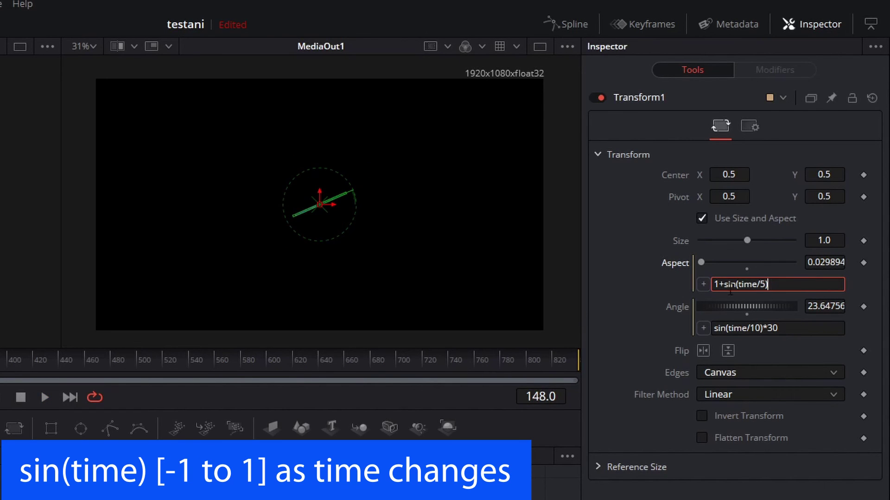
{"action": "type", "text": "/2"}
{"action": "key", "text": "Return"}
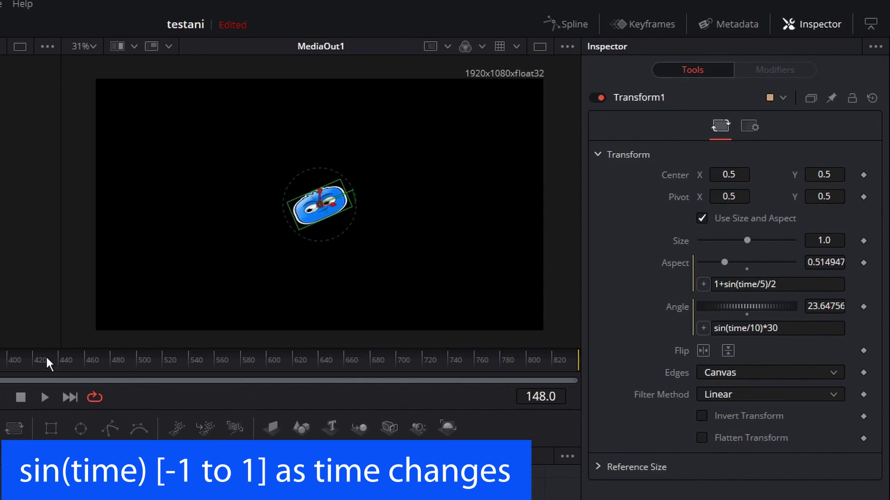
{"action": "key", "text": "Home"}
{"action": "key", "text": "space"}
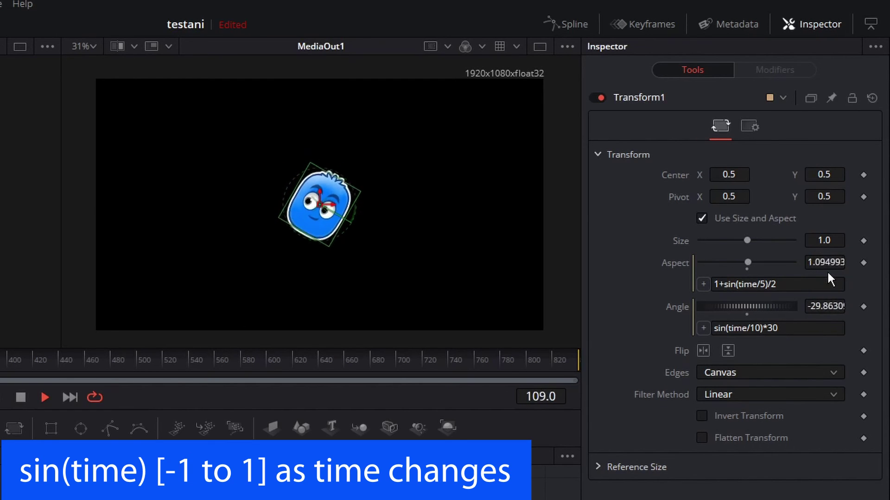
{"action": "key", "text": "space"}
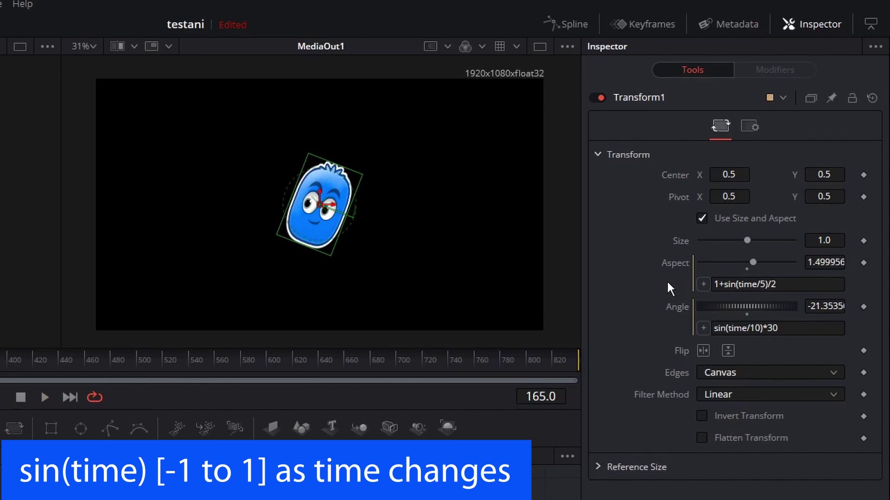
Add an expression to Transform1's Center parameter.
{"action": "right_click", "coordinate": [679, 174]}
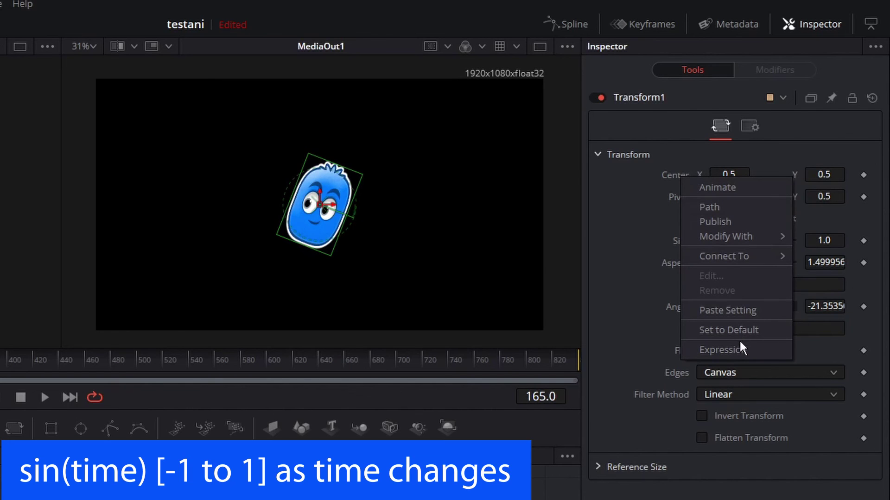
{"action": "left_click", "coordinate": [682, 173]}
{"action": "right_click", "coordinate": [682, 175]}
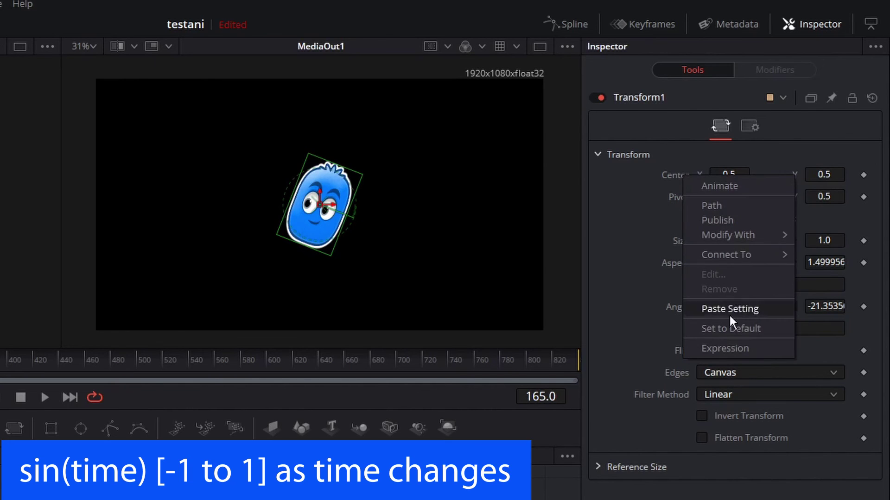
{"action": "left_click", "coordinate": [729, 349]}
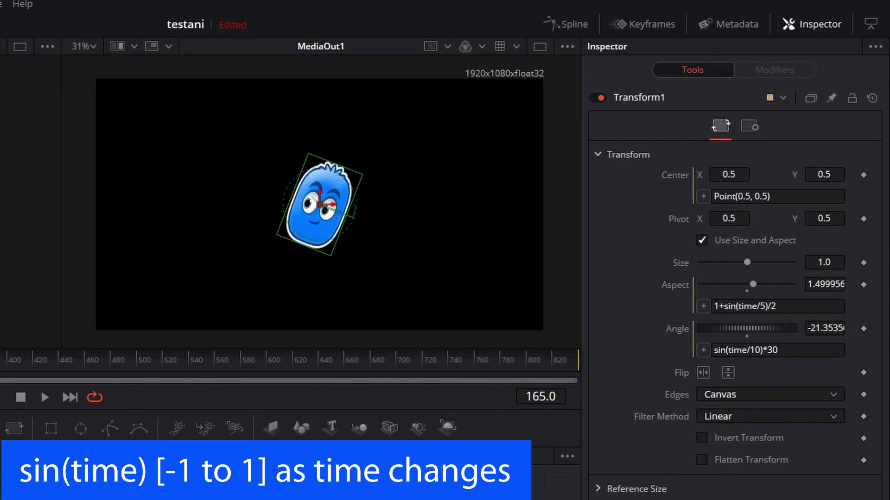
Change the Center expression to Point(0.5, sin(time/15)) and play back the vertical motion.
{"action": "left_click", "coordinate": [756, 196]}
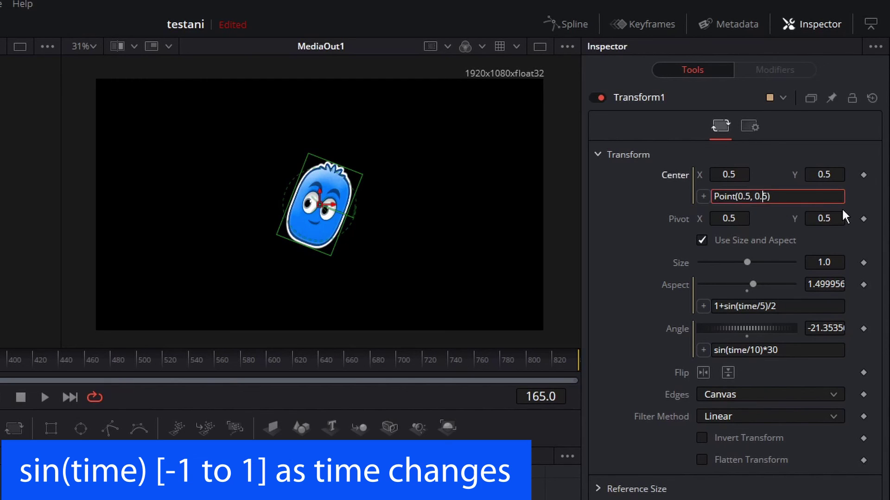
{"action": "key", "text": "Delete"}
{"action": "key", "text": "Delete"}
{"action": "key", "text": "Delete"}
{"action": "type", "text": "sin()"}
{"action": "key", "text": "Left"}
{"action": "type", "text": "time/15"}
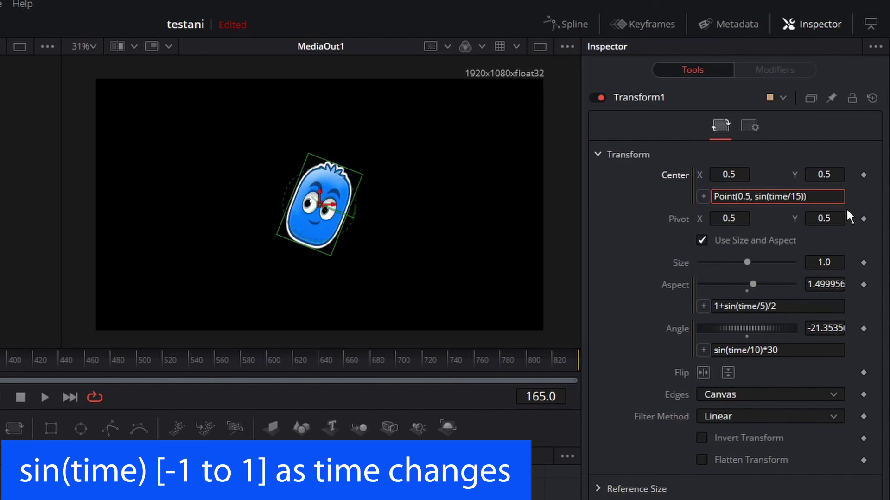
{"action": "key", "text": "Return"}
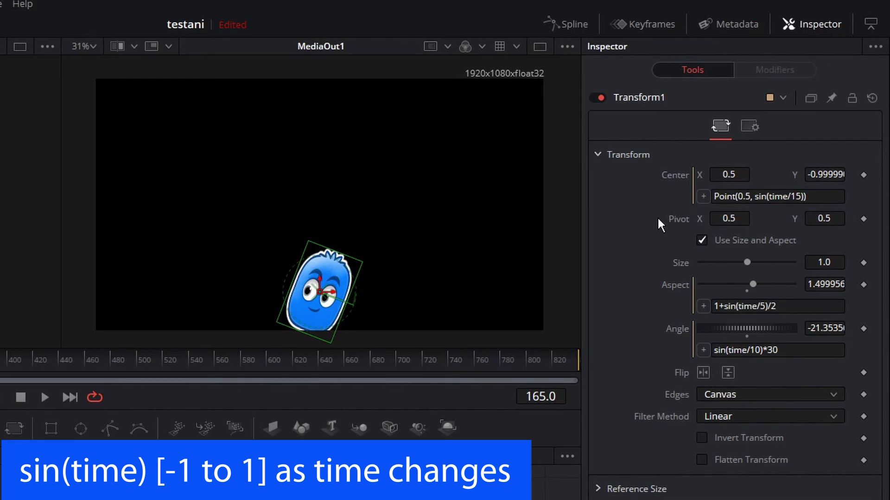
{"action": "key", "text": "space"}
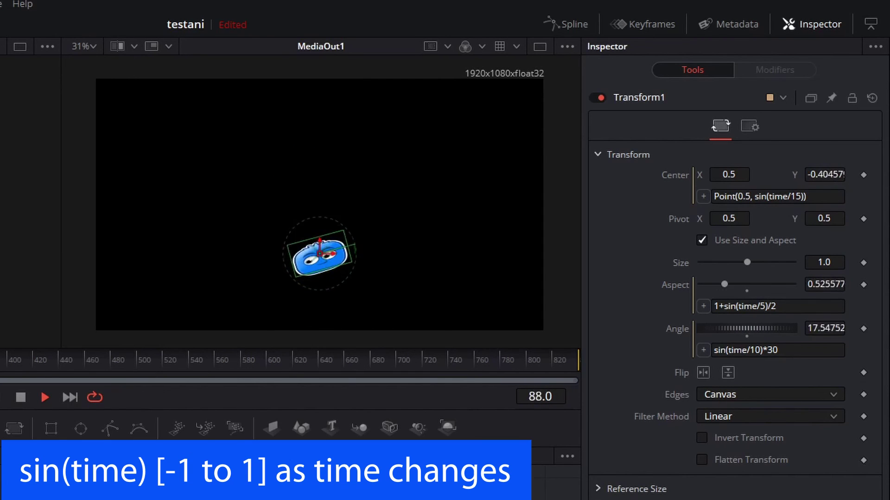
{"action": "key", "text": "space"}
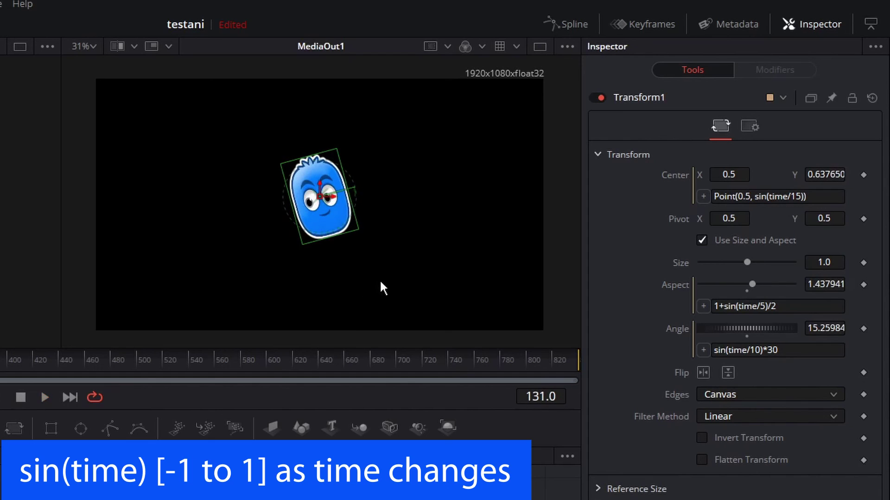
Speed up the vertical motion by changing the Center expression to Point(0.5, sin(time/3)), play it back and stop.
{"action": "left_click", "coordinate": [804, 197]}
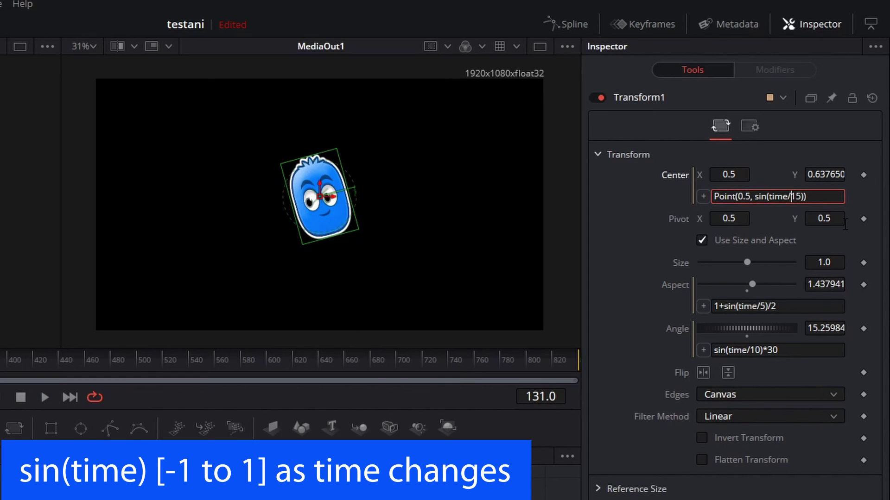
{"action": "key", "text": "Delete"}
{"action": "key", "text": "Delete"}
{"action": "type", "text": "3"}
{"action": "key", "text": "Return"}
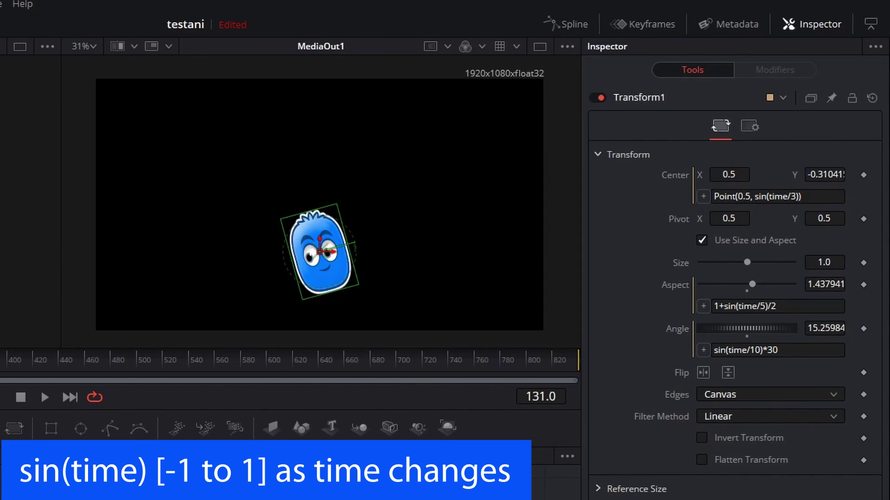
{"action": "key", "text": "space"}
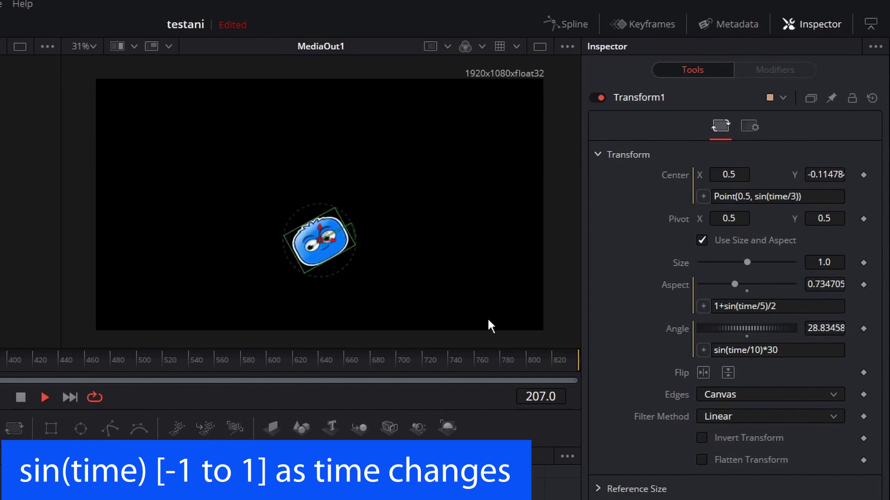
{"action": "left_click", "coordinate": [20, 398]}
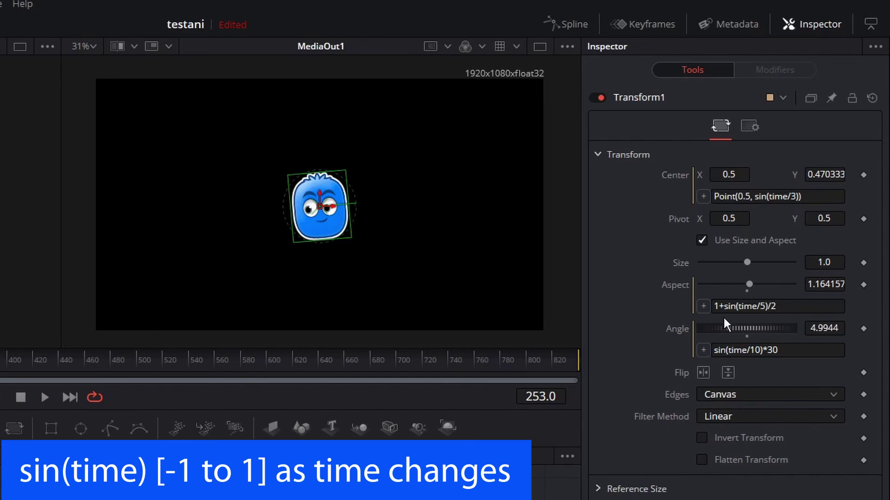